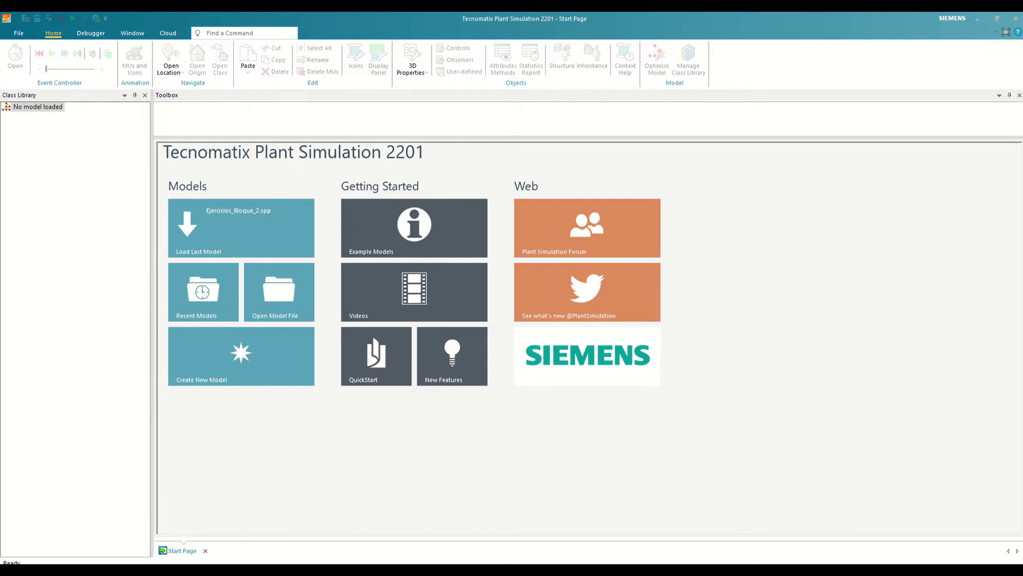
Review the General preferences, then start a new empty model, NoName.spp
click(24, 35)
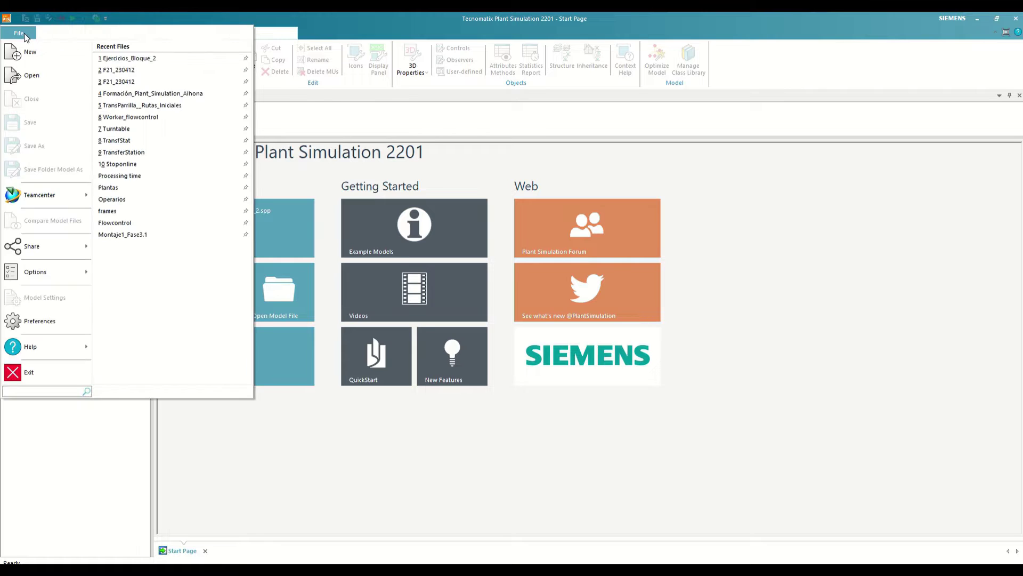
click(52, 321)
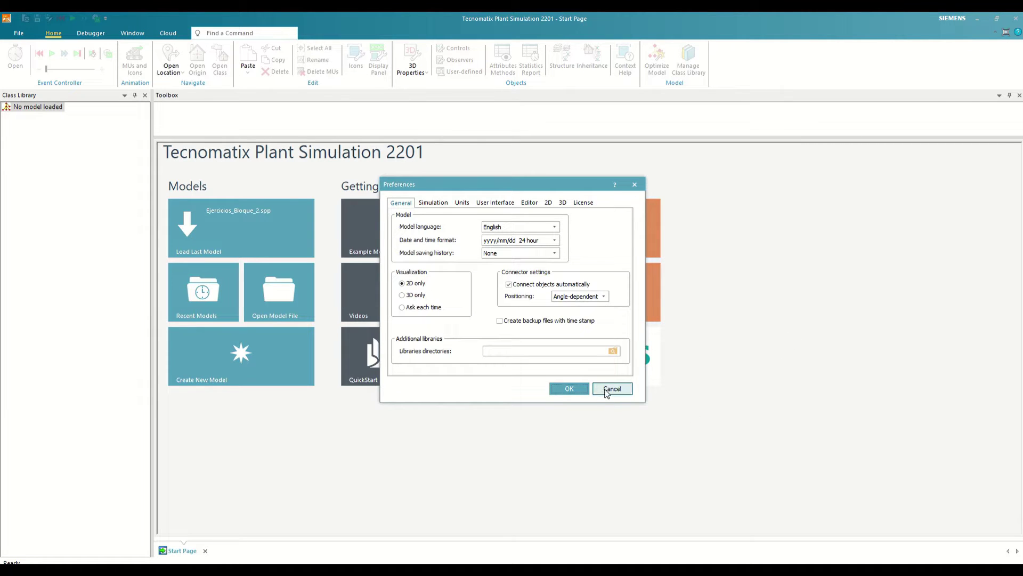
click(580, 391)
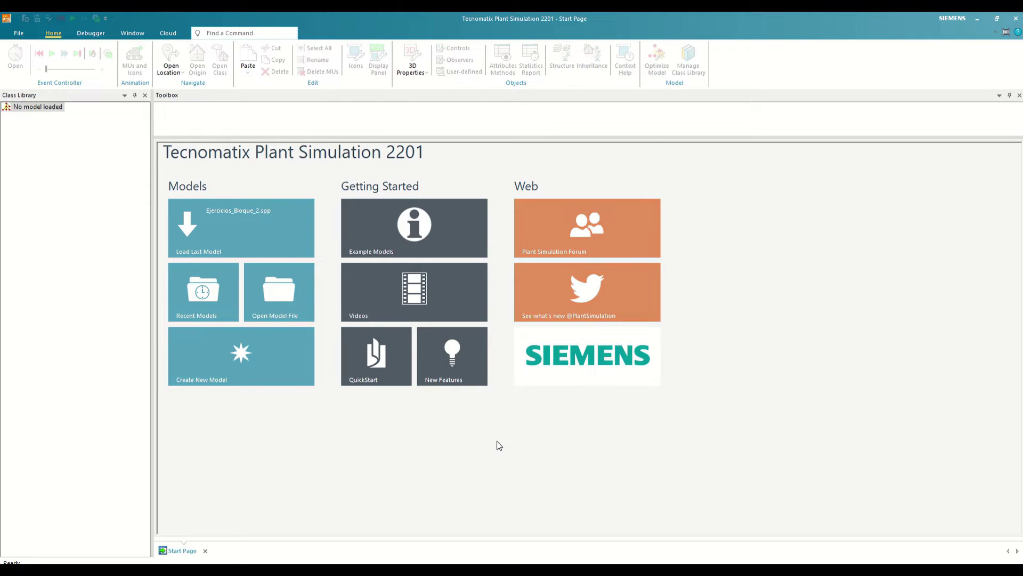
click(294, 372)
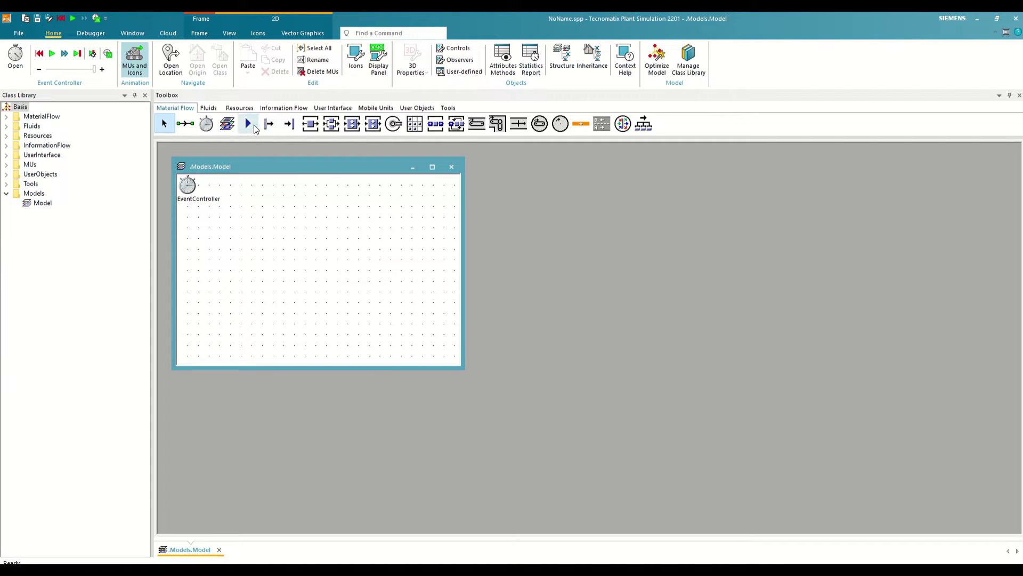
Place an Interface and a Drain from the Material Flow toolbox into the Model frame
drag(254, 124, 256, 230)
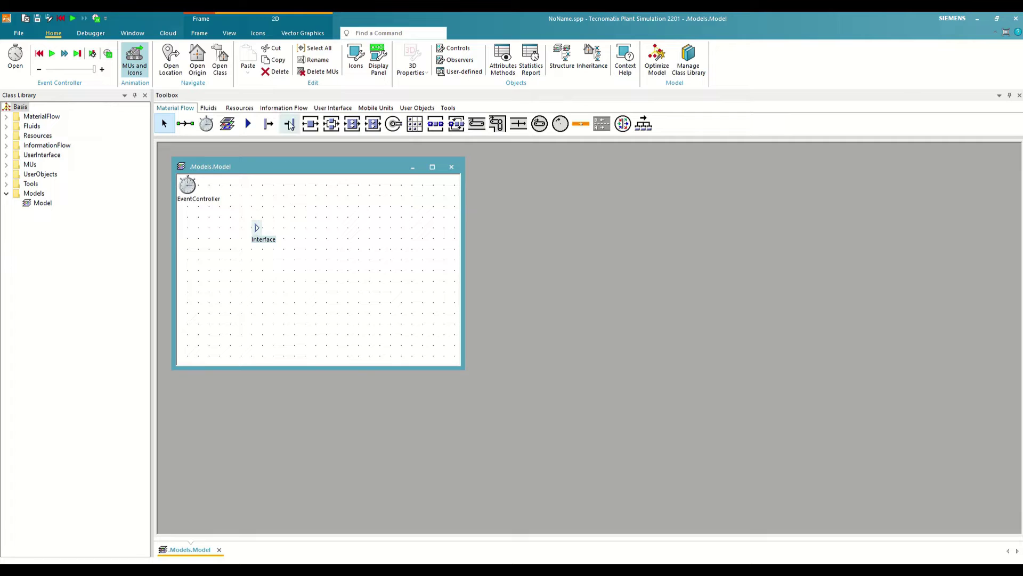
drag(291, 124, 316, 226)
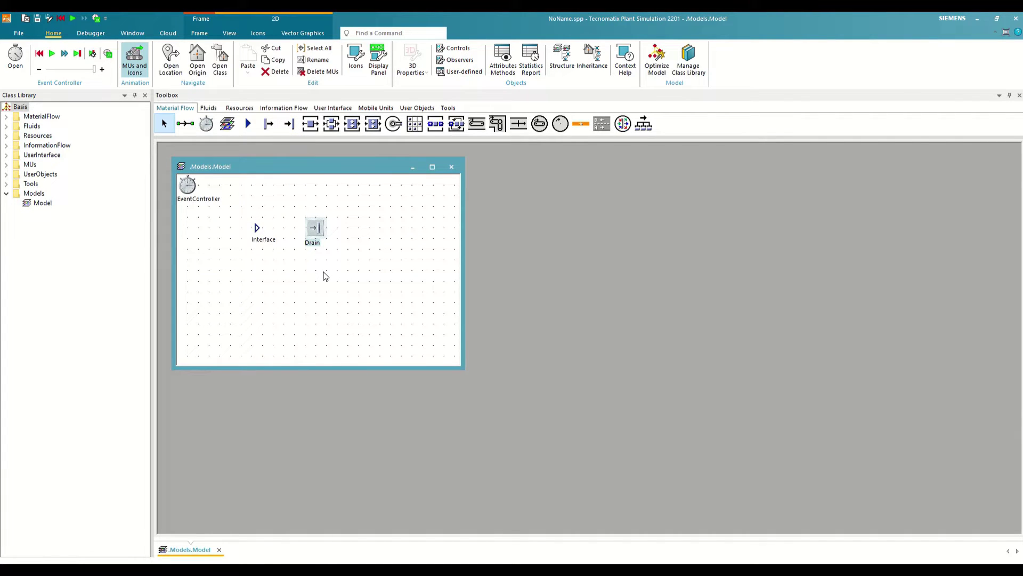
drag(318, 229, 293, 271)
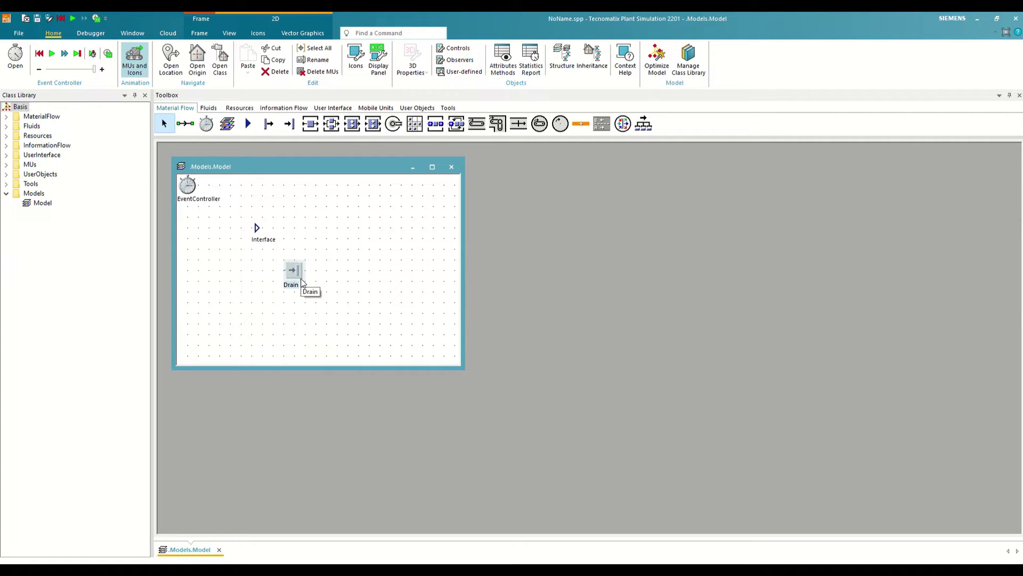
Nudge the Drain up and right, rotate it a quarter turn, and select both objects
key(Up)
key(Up)
key(Up)
key(Up)
key(Right)
key(Right)
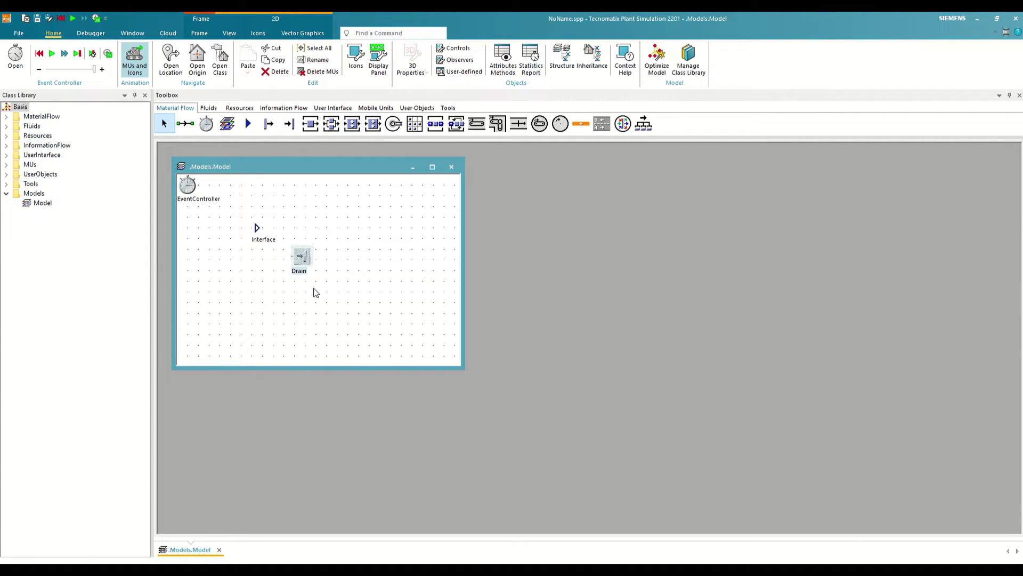
key(Right)
key(Right)
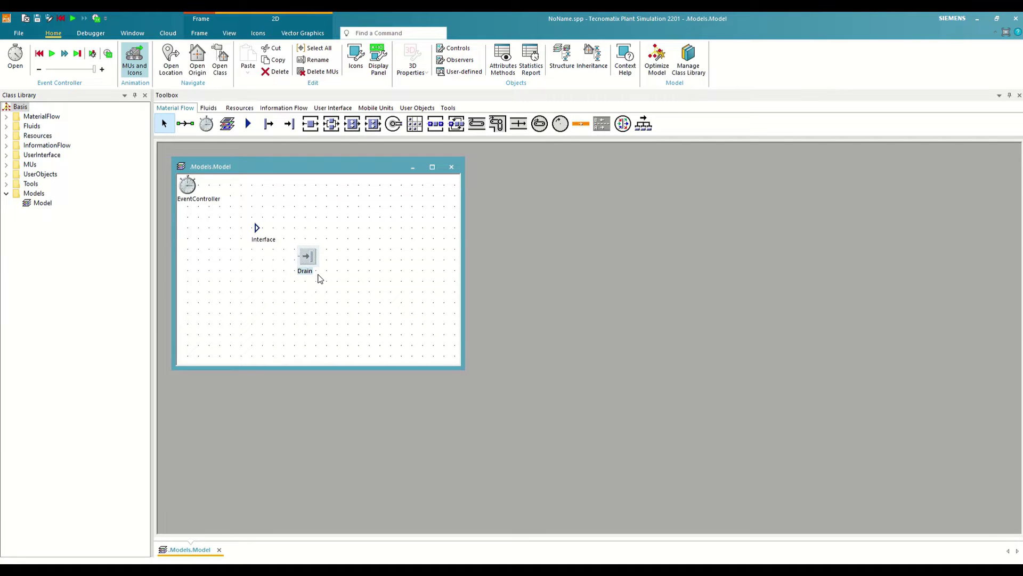
key(ctrl+r)
key(ctrl+r)
key(ctrl+r)
key(ctrl+r)
mouse_move(321, 277)
drag(360, 296, 237, 203)
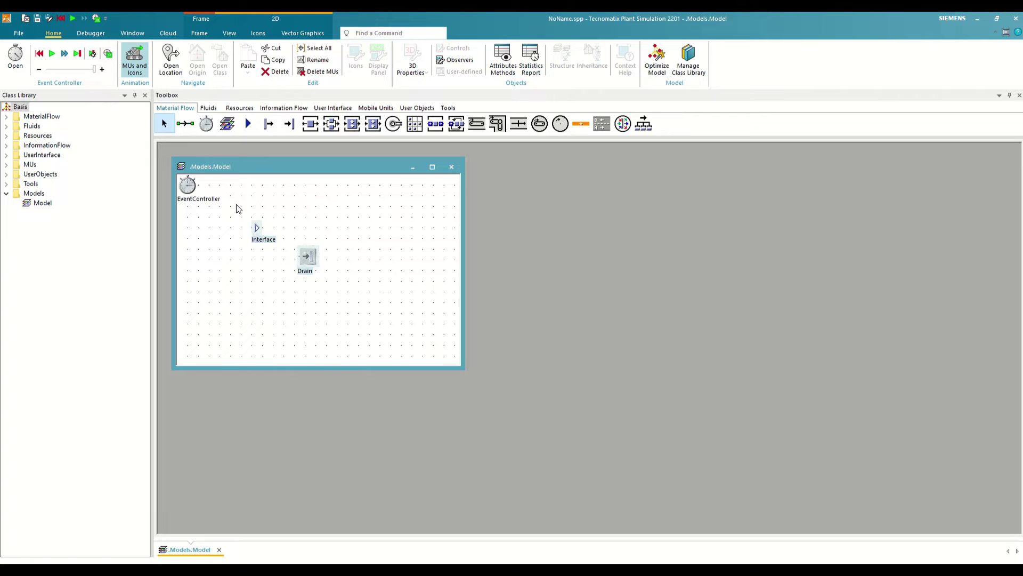
scroll(237, 204, up, 4)
scroll(237, 204, down, 4)
click(691, 70)
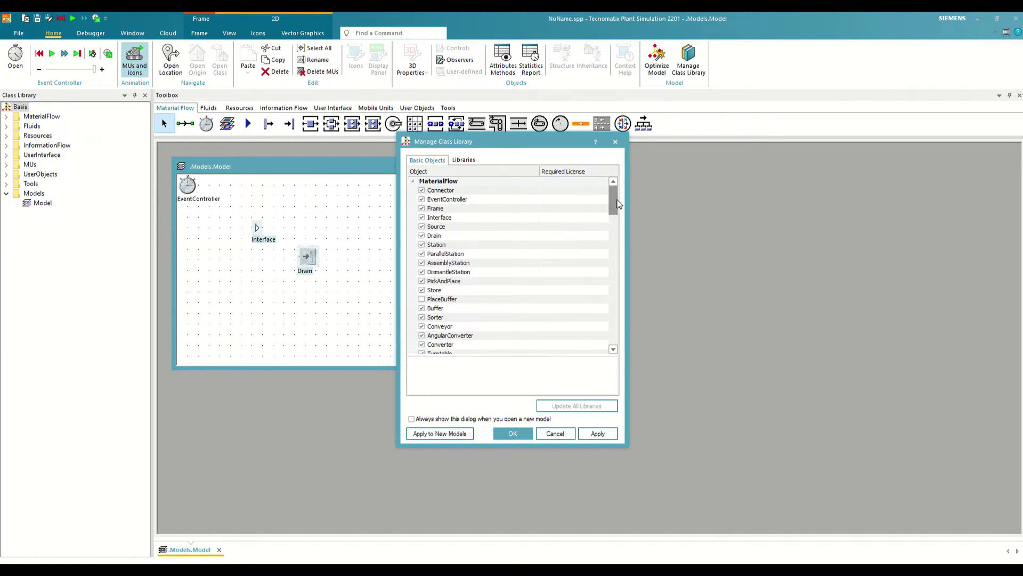
Scroll through the Basic Objects list in the class library manager
drag(616, 204, 614, 331)
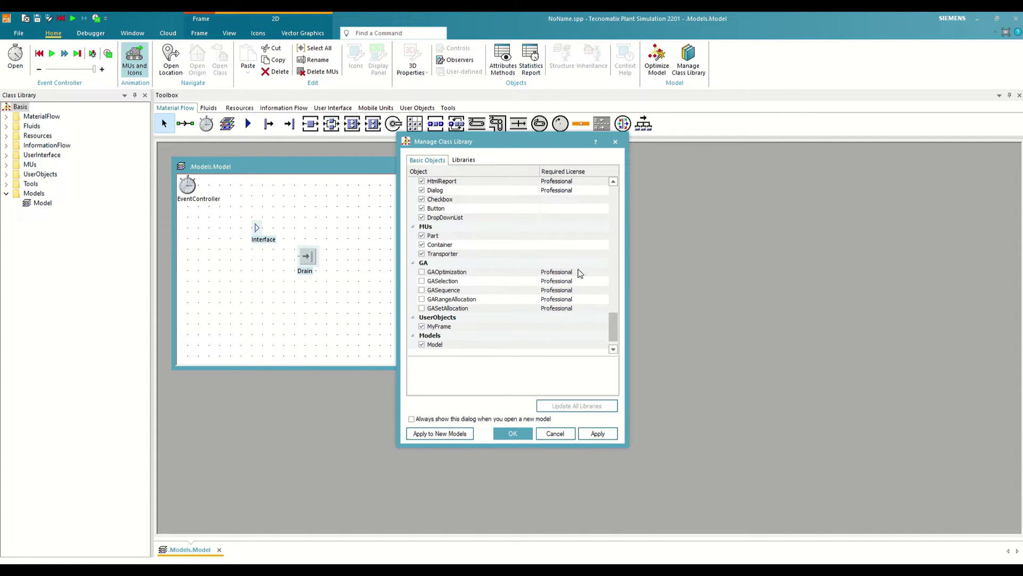
scroll(558, 291, up, 1)
scroll(558, 288, up, 6)
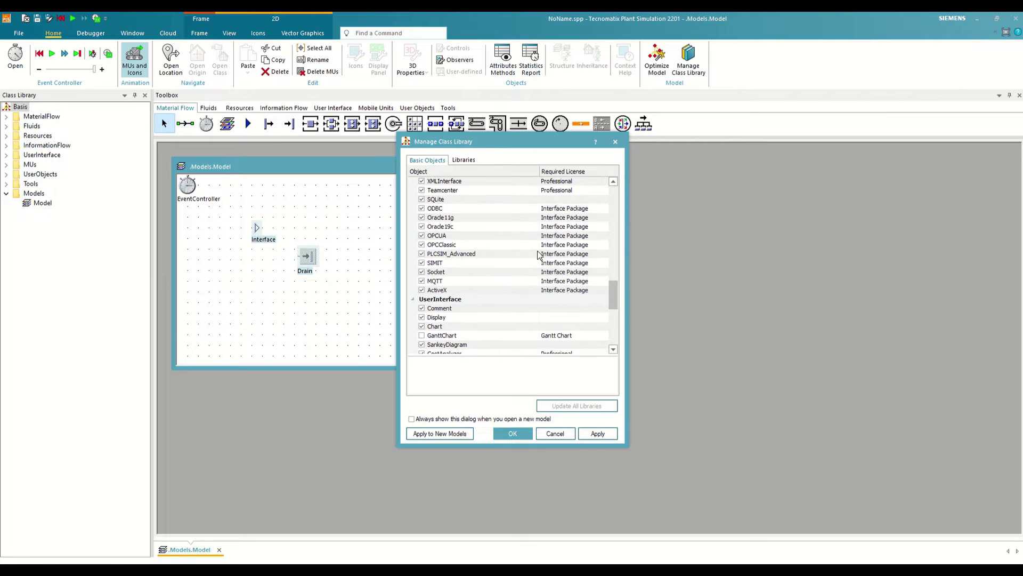
scroll(563, 281, up, 1)
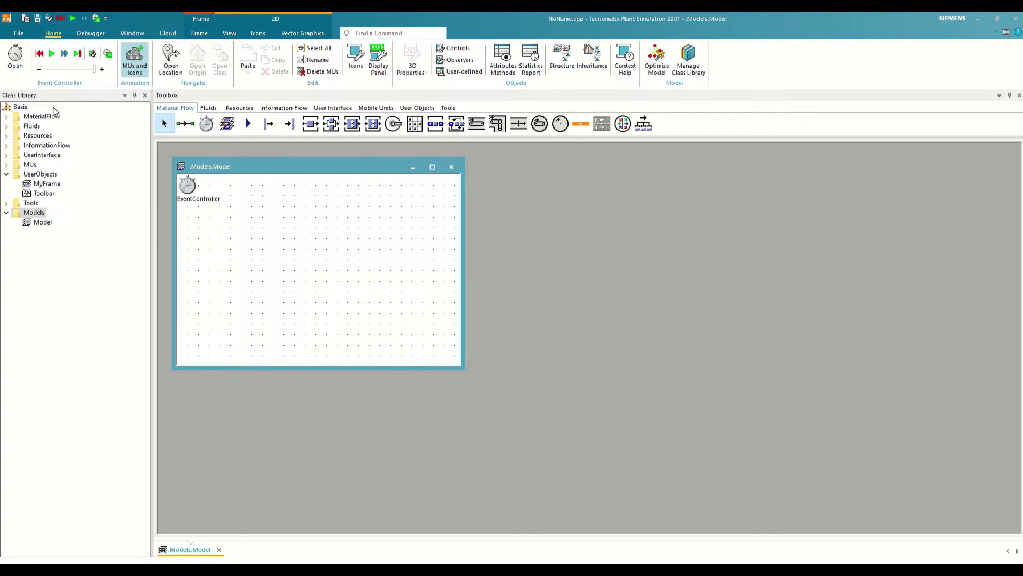
Create a library root folder named Ejemplo_Class and expand MaterialFlow
right_click(25, 112)
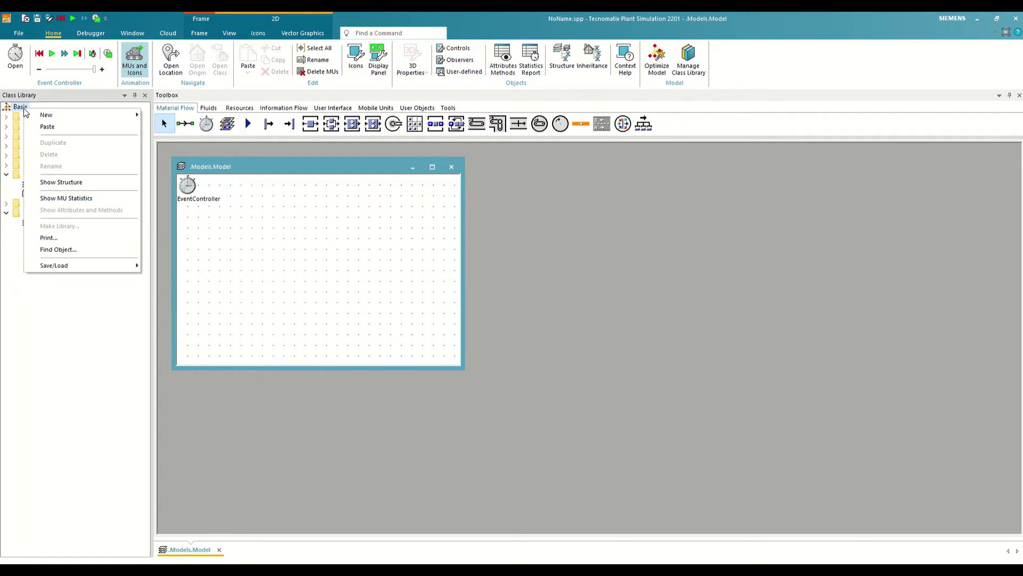
mouse_move(87, 115)
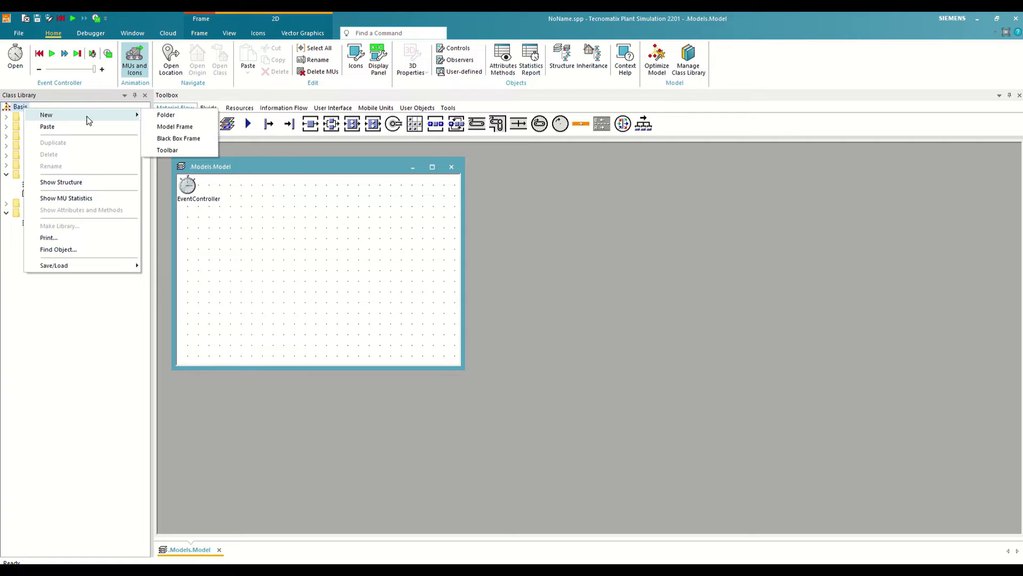
click(165, 116)
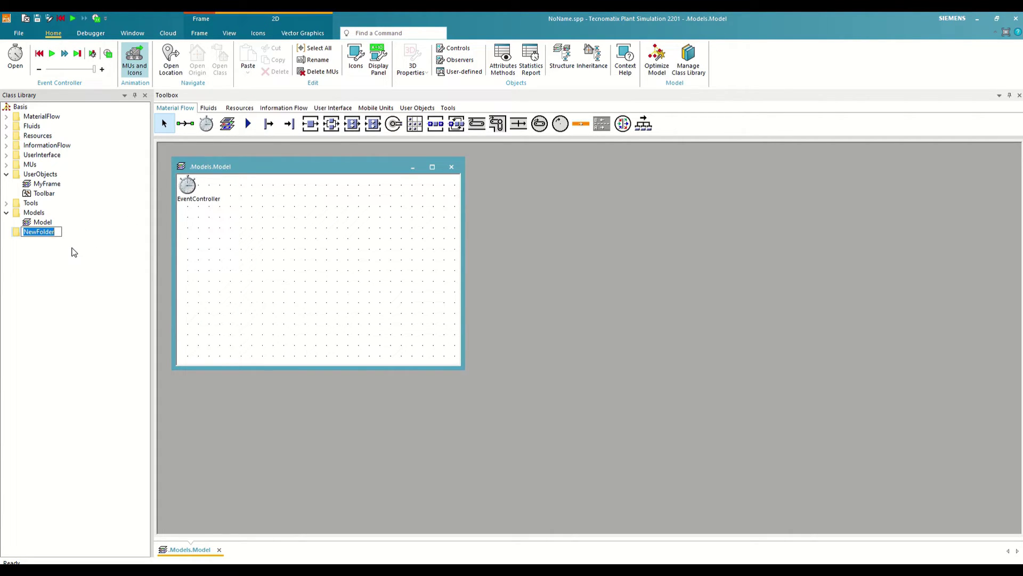
text(Ejemplo_Class)
key(Return)
click(7, 118)
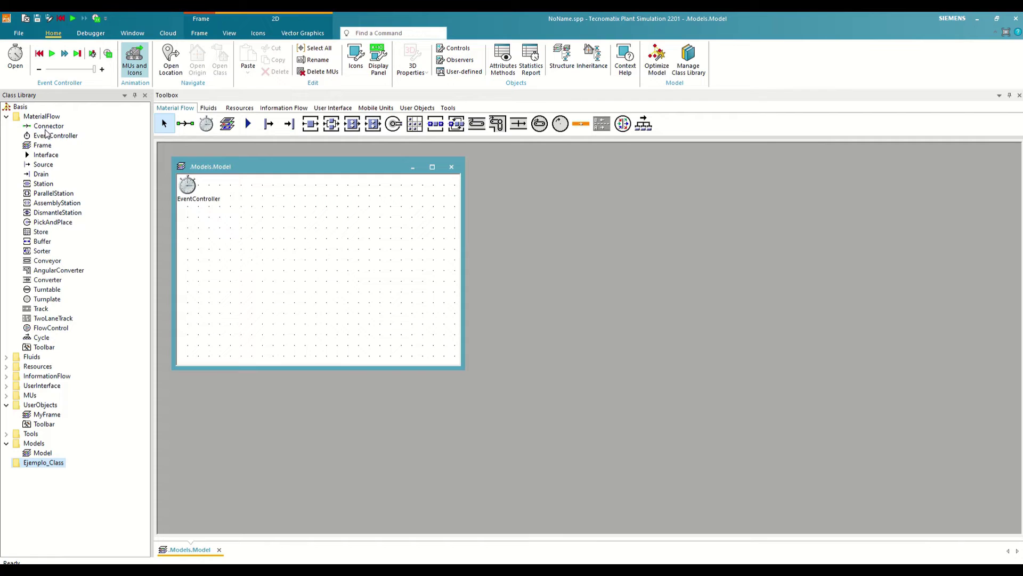
Duplicate the MaterialFlow Conveyor class and move the copy into Ejemplo_Class
click(54, 263)
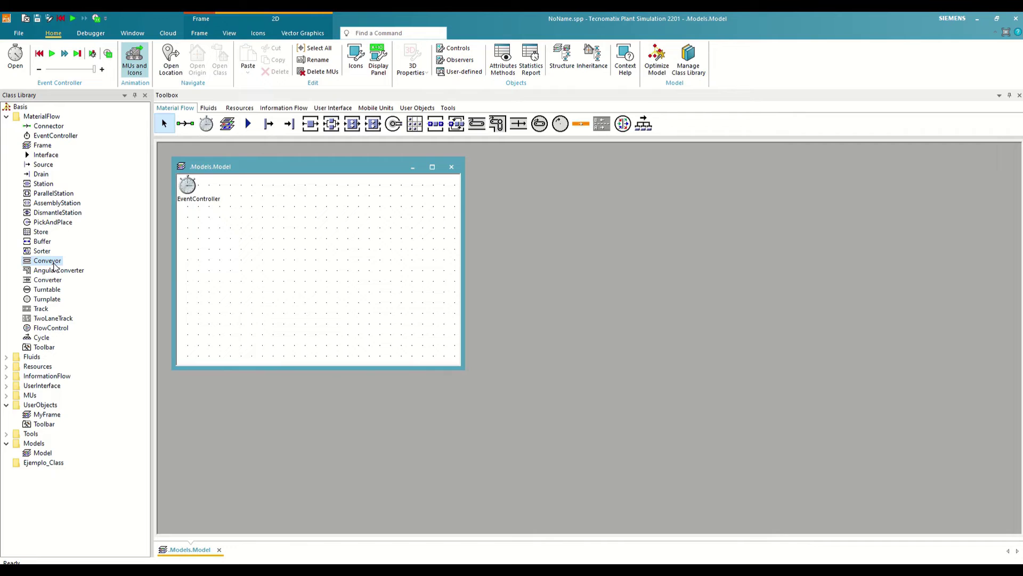
right_click(55, 264)
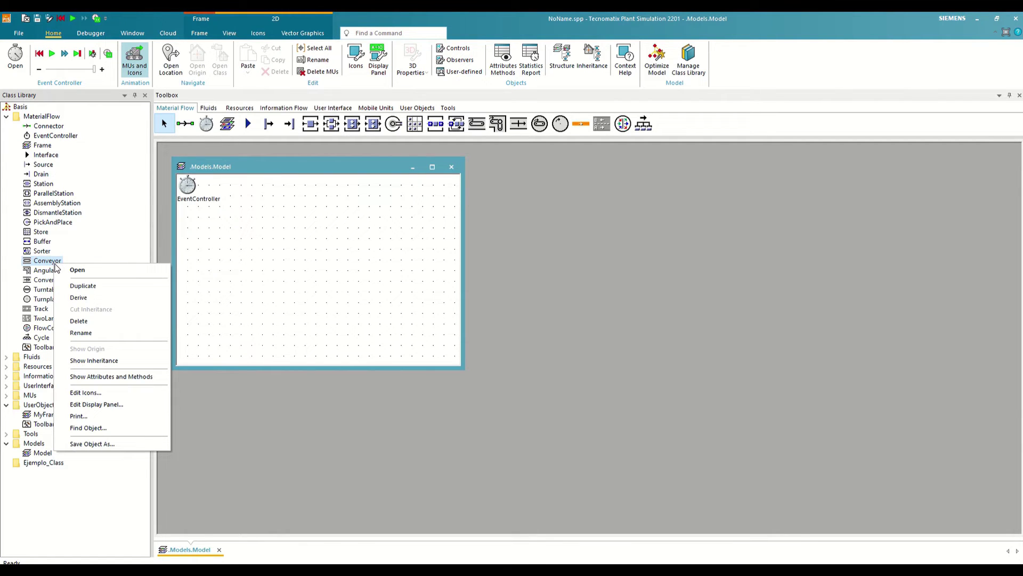
click(95, 286)
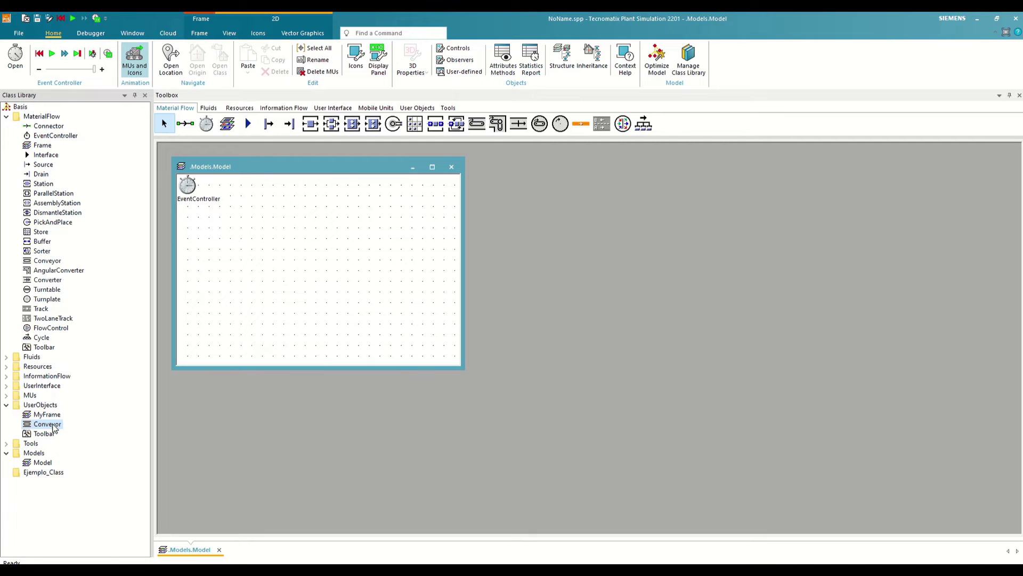
drag(53, 427, 50, 477)
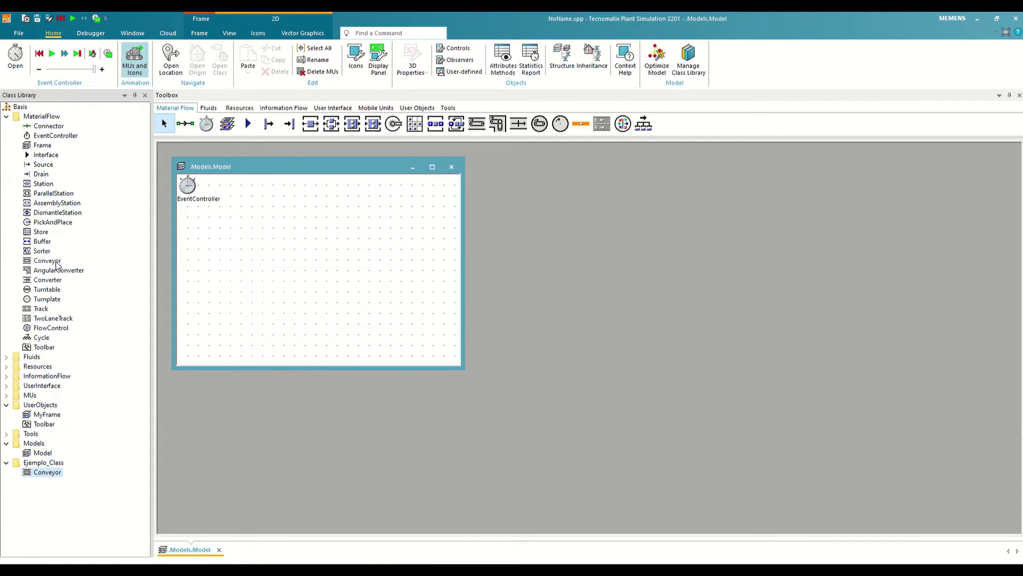
Drag the basic Conveyor class onto Ejemplo_Class, creating Conveyor1
click(57, 263)
drag(56, 263, 50, 467)
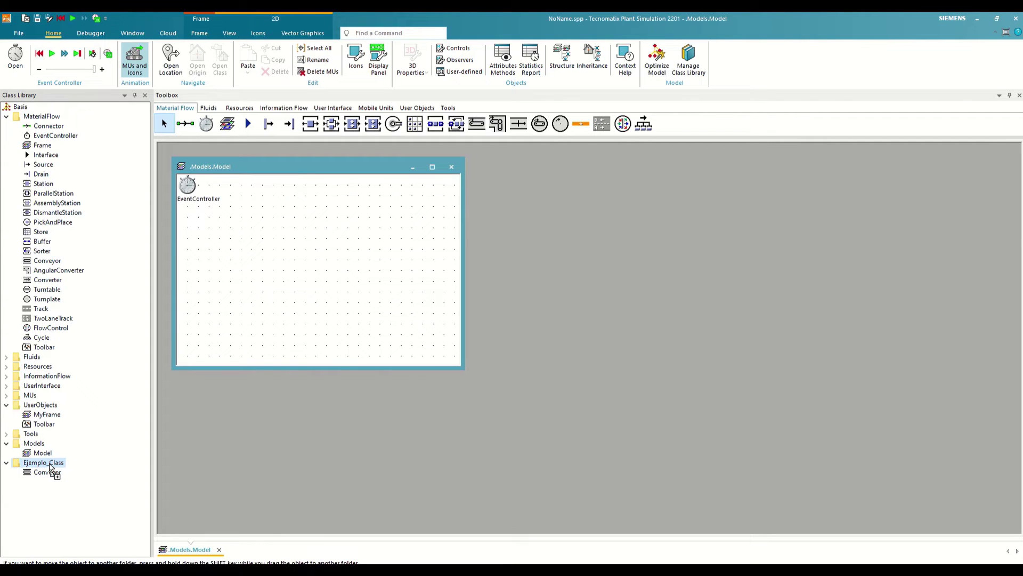
drag(50, 467, 51, 466)
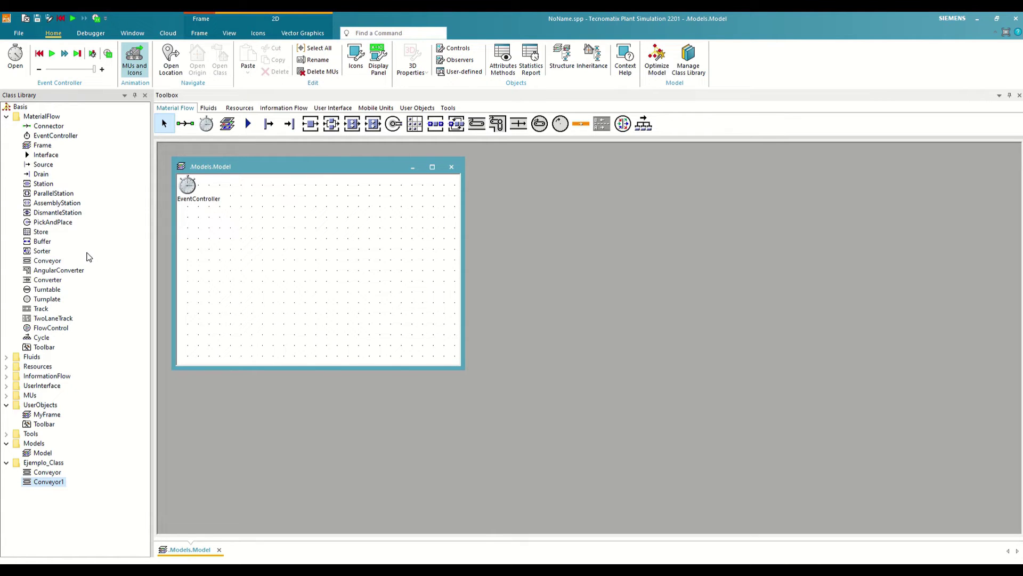
Delete Conveyor1 from the Ejemplo_Class folder
right_click(53, 482)
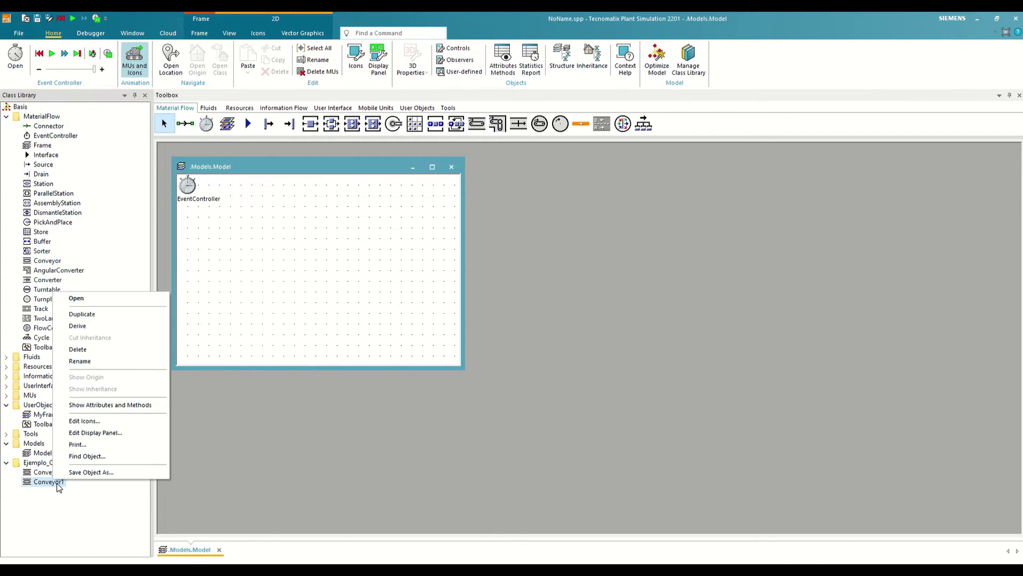
click(104, 350)
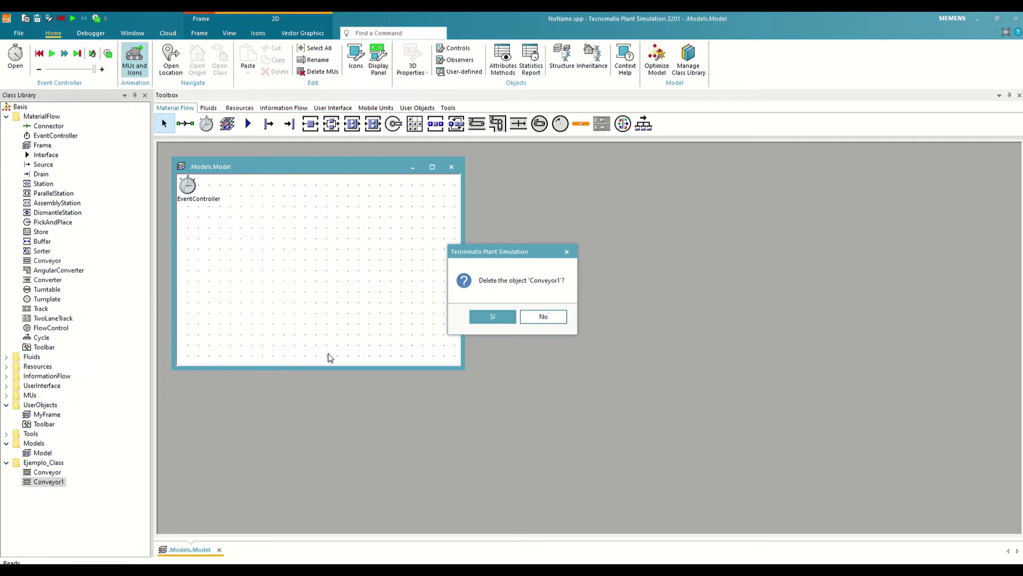
click(486, 316)
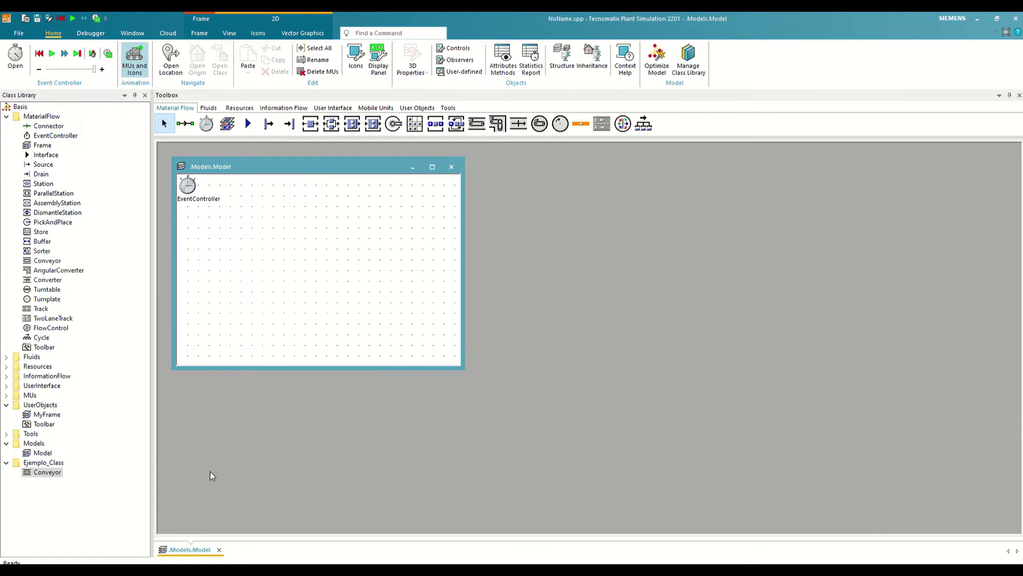
Rename the Conveyor in Ejemplo_Class to Linea_Padre
right_click(57, 473)
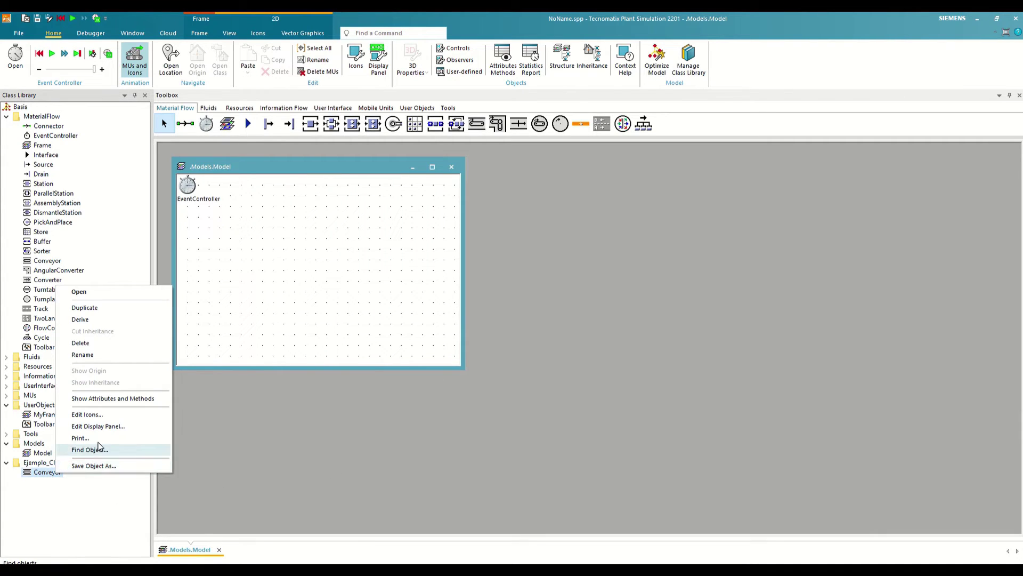
click(121, 356)
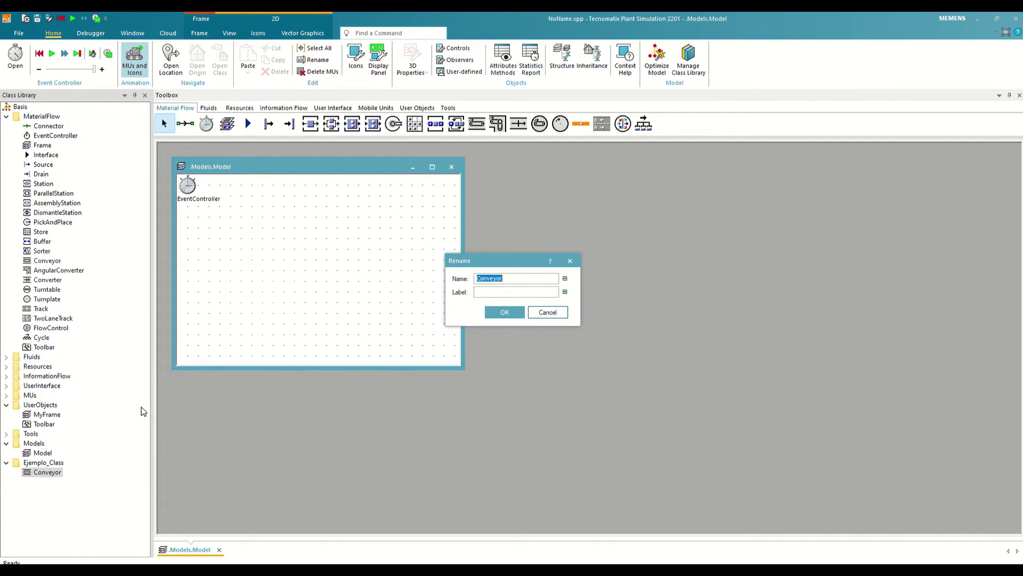
text(Linea_Padre)
key(Return)
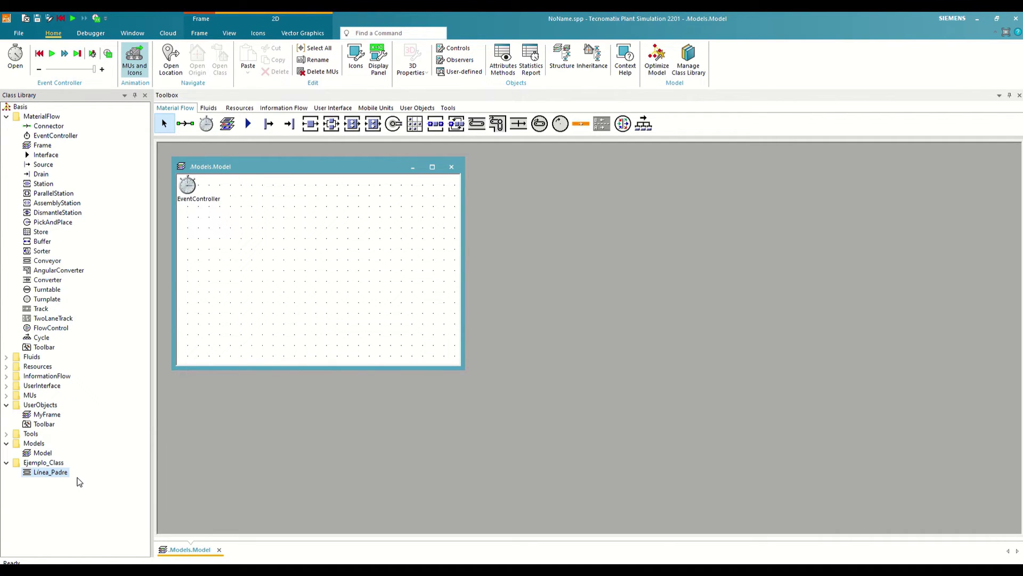
Add a Model frame named Model to Ejemplo_Class and close the old Models.Model window
click(47, 453)
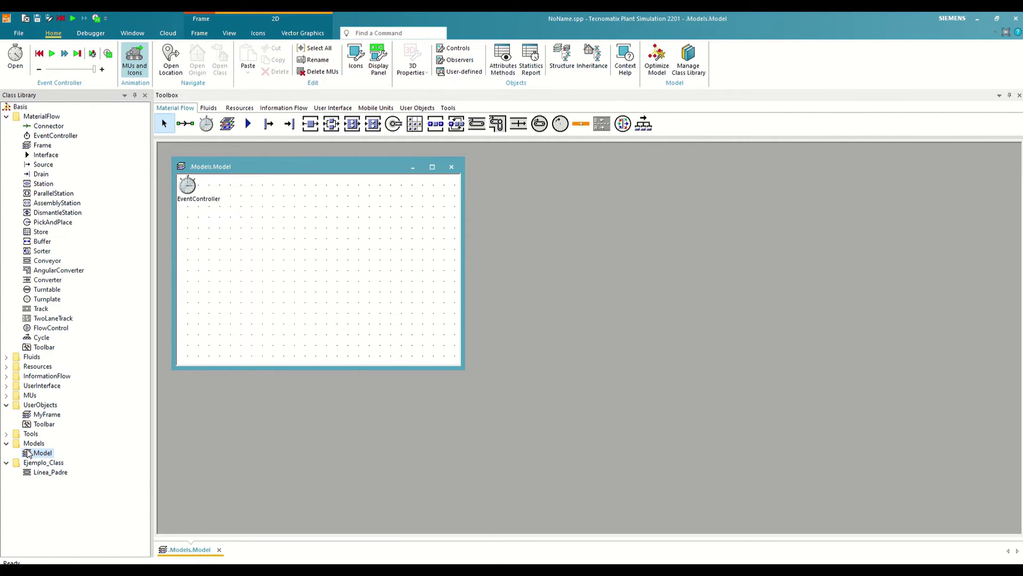
mouse_move(41, 457)
mouse_down()
mouse_move(45, 474)
mouse_move(45, 454)
mouse_up()
right_click(45, 465)
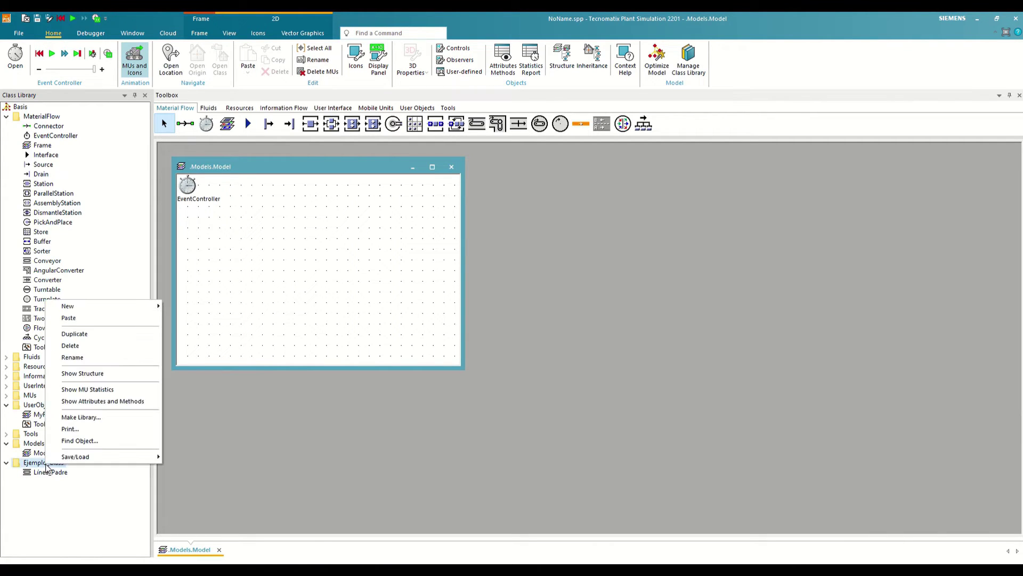
mouse_move(126, 309)
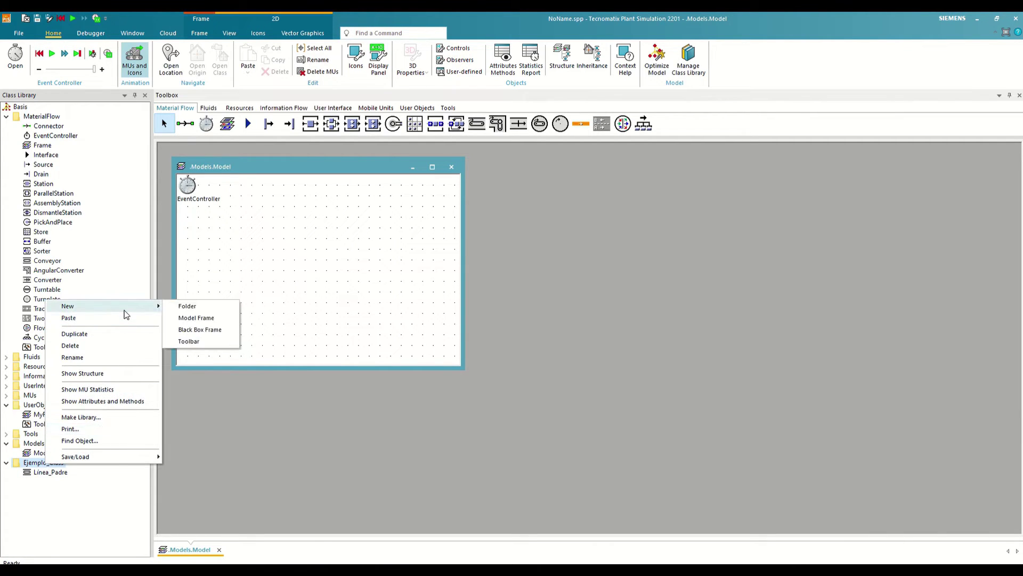
click(199, 318)
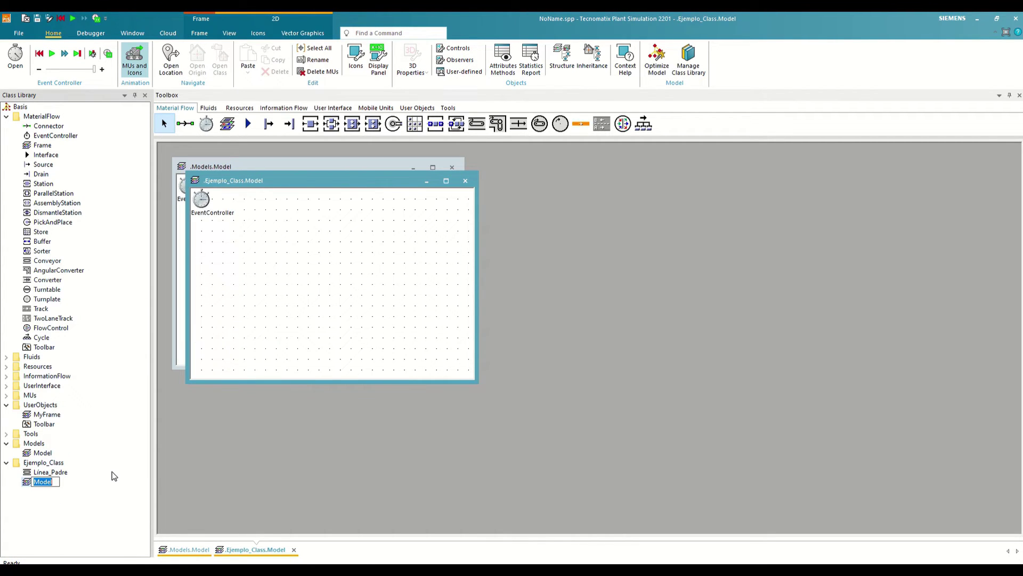
click(57, 496)
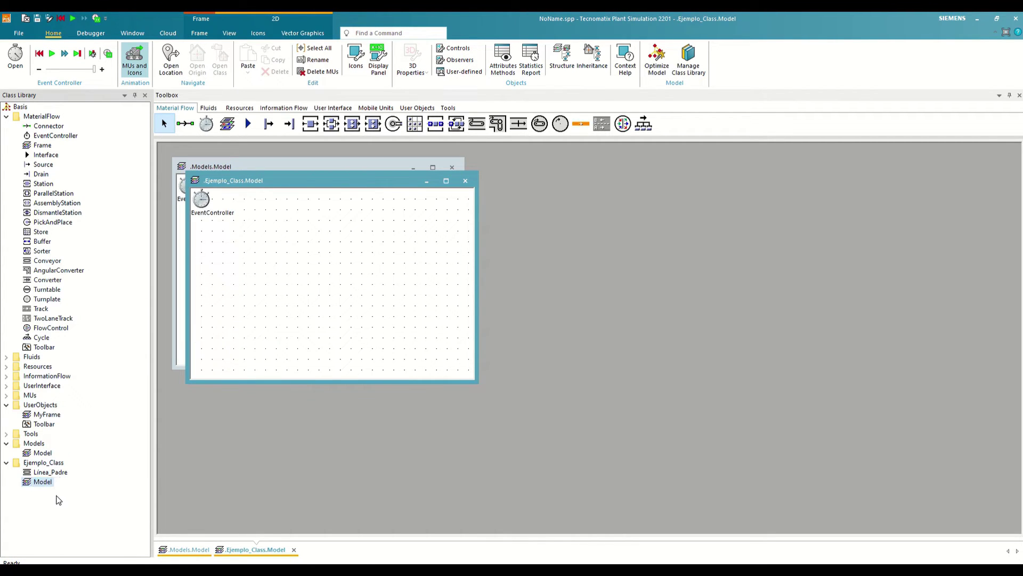
click(452, 167)
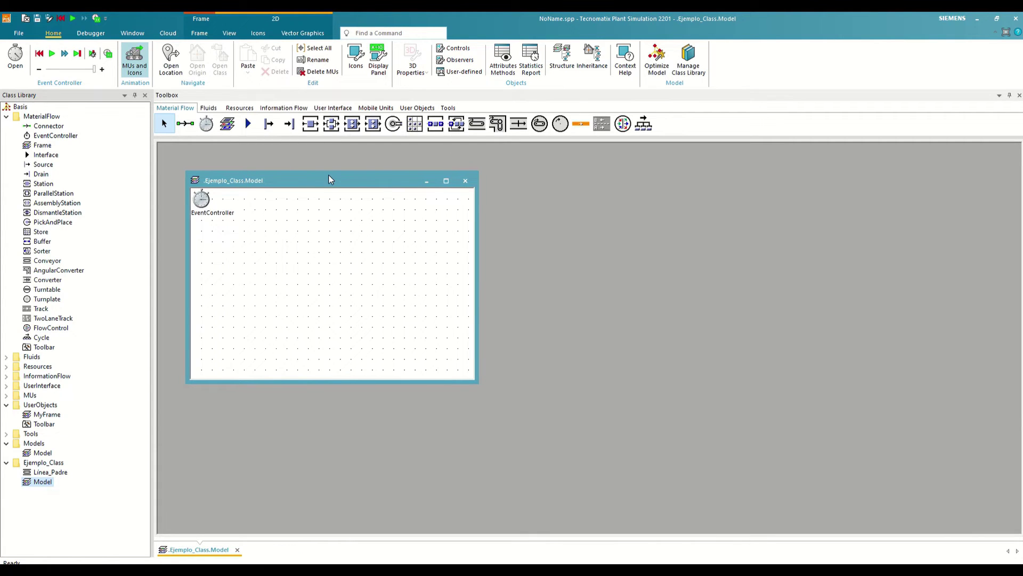
drag(329, 175, 313, 165)
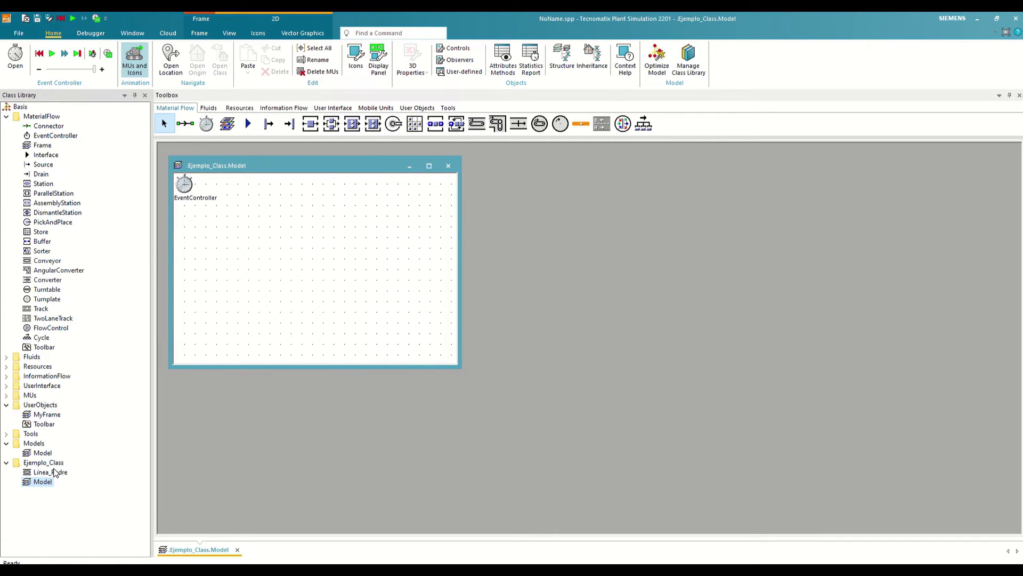
Place a Linea_Padre instance in Ejemplo_Class.Model and open the class's attributes
drag(55, 472, 256, 206)
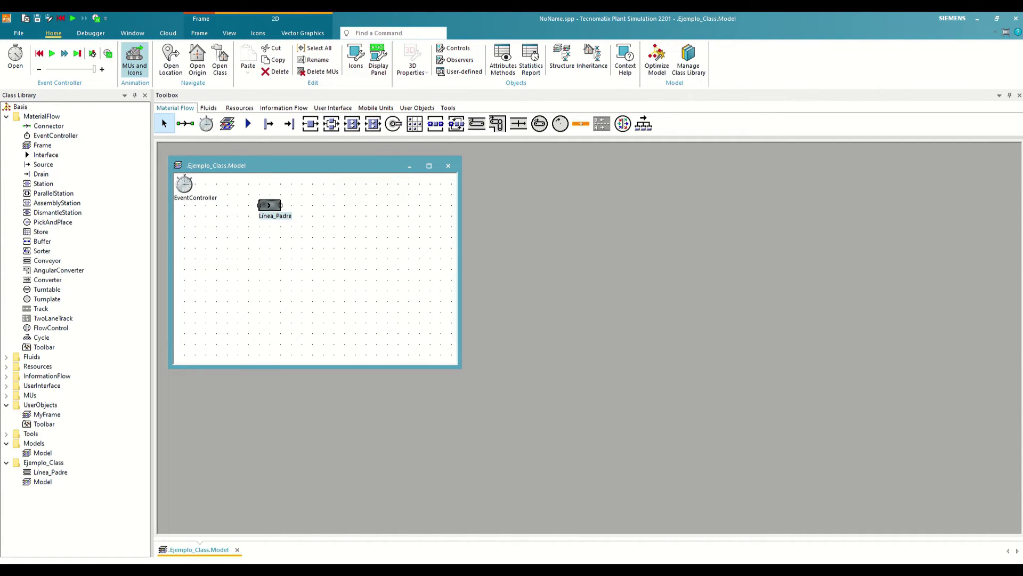
click(358, 283)
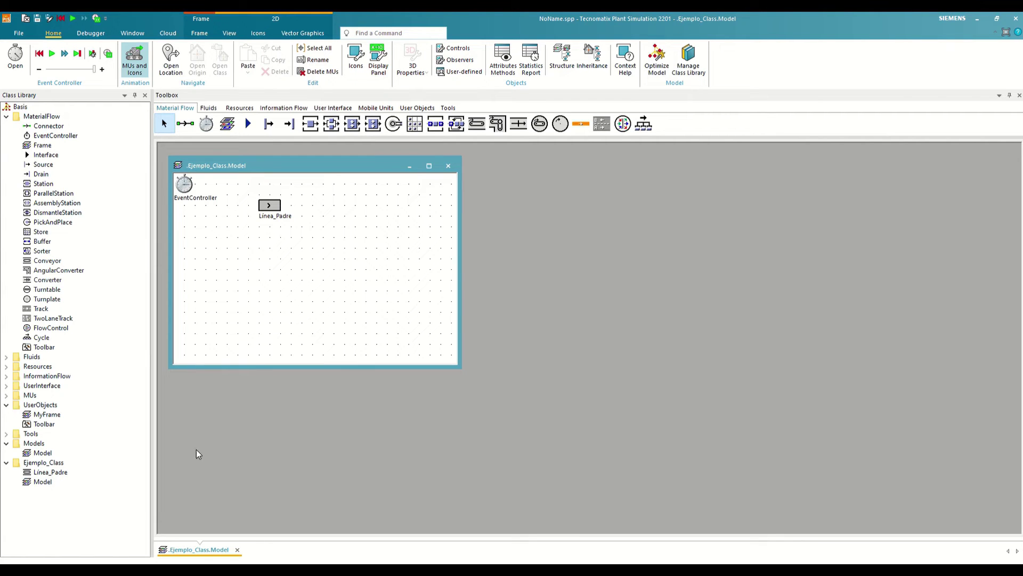
double_click(52, 474)
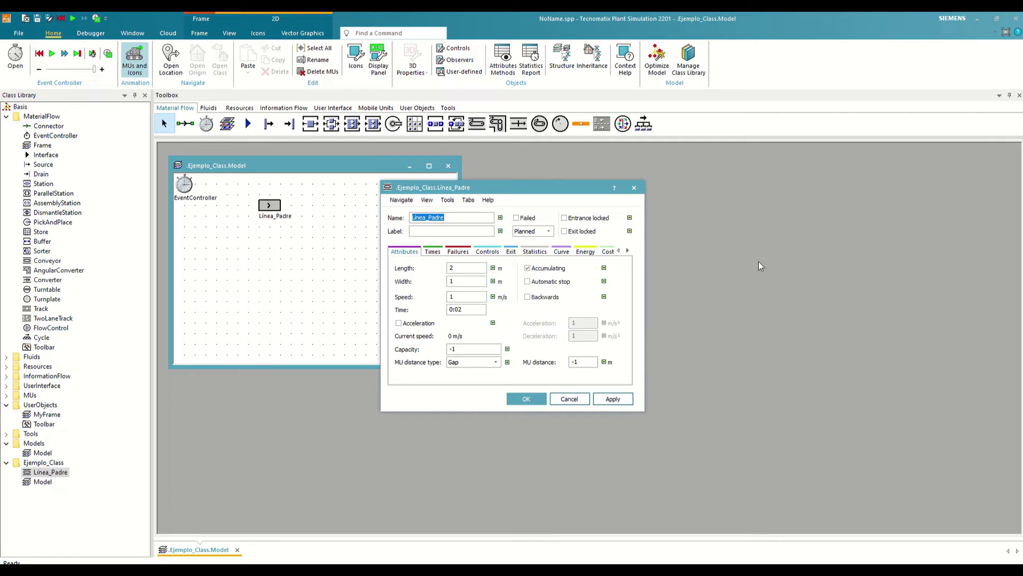
Move the Linea_Padre dialog lower, showing Length 2 m, Width 1 m, Speed 1 m/s
drag(534, 186, 475, 263)
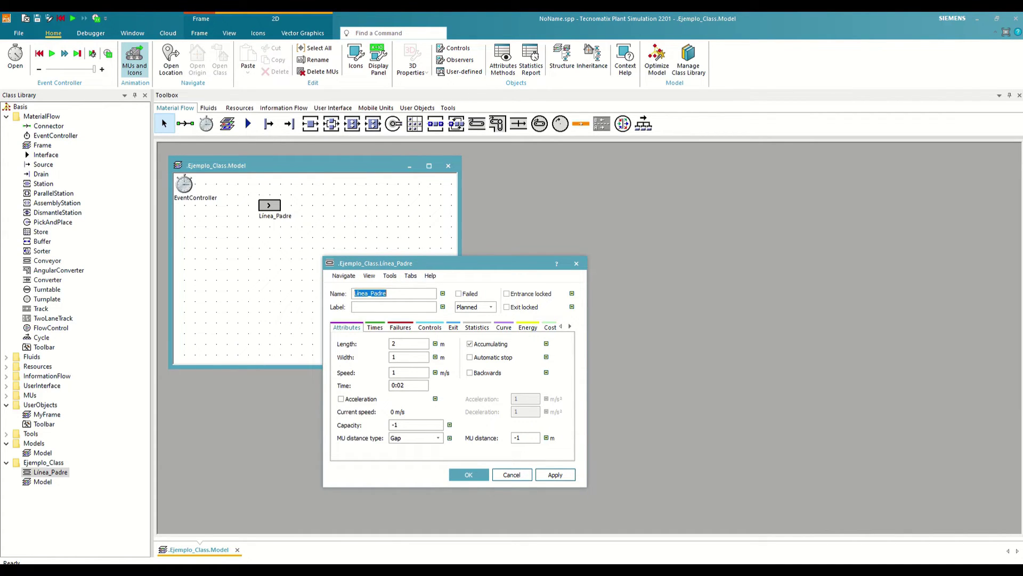
double_click(264, 206)
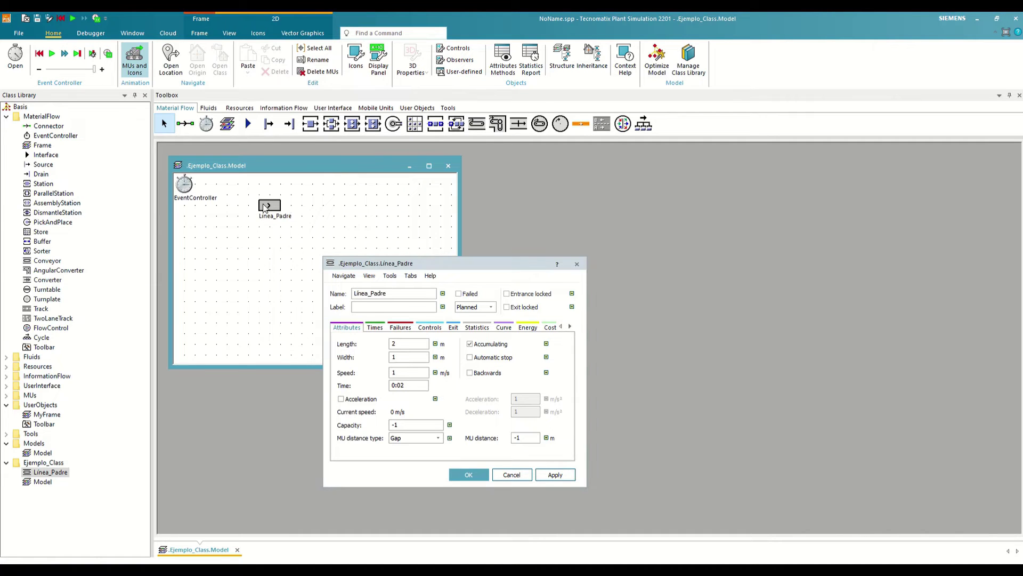
drag(519, 186, 742, 258)
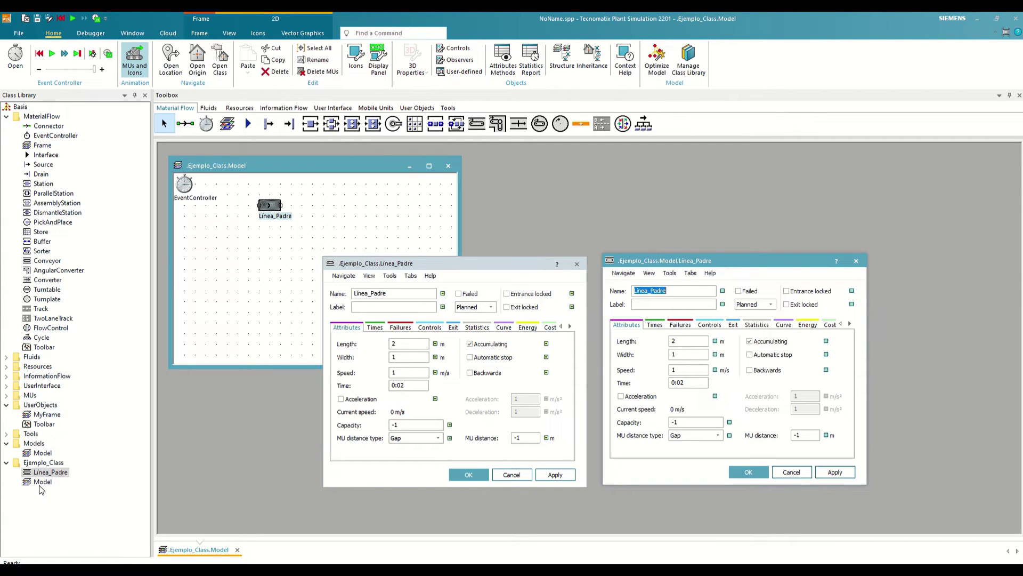
click(856, 261)
Set the Linea_Padre class Curve colour to orange and apply it
click(392, 219)
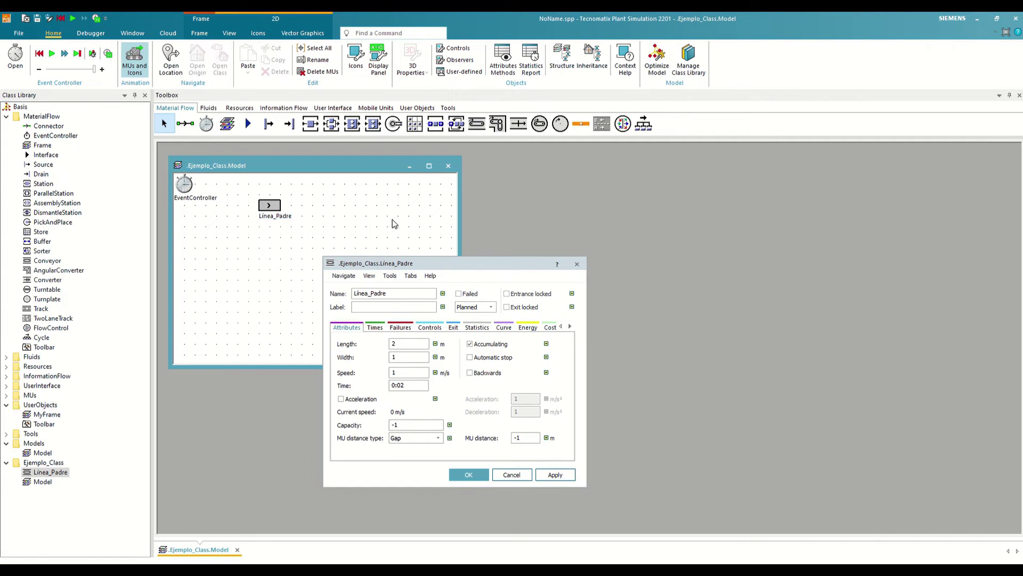
drag(441, 263, 462, 210)
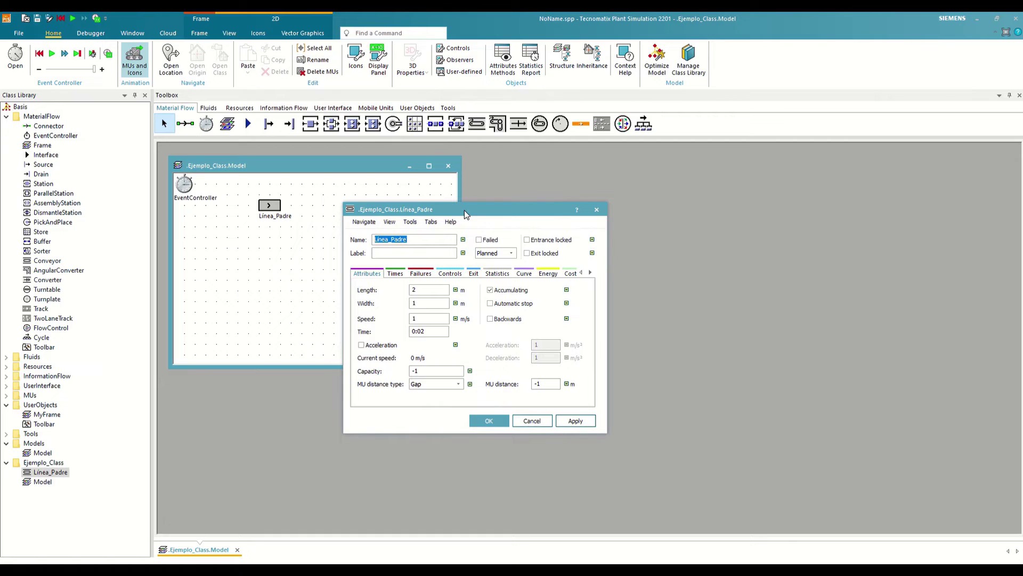
click(525, 274)
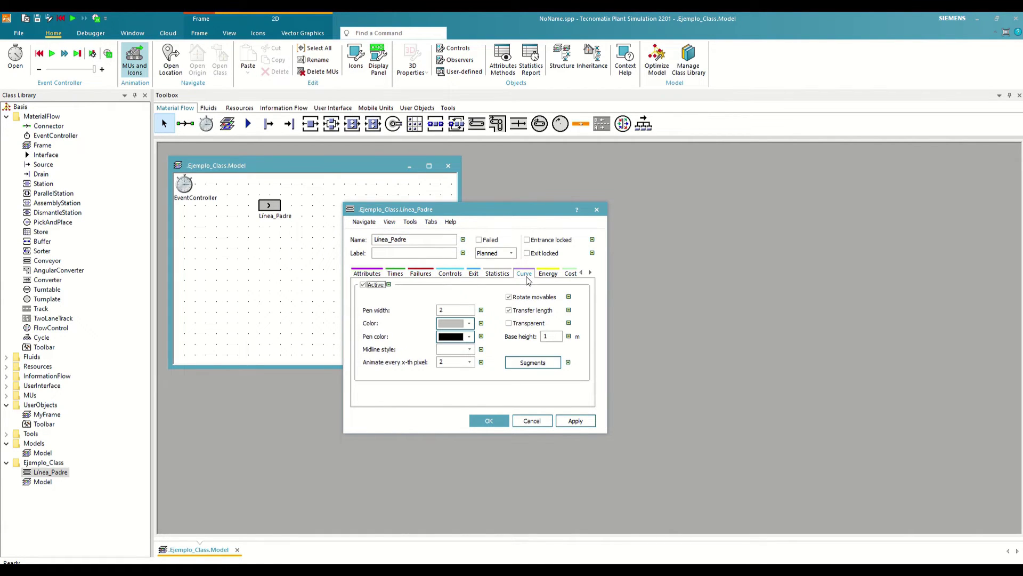
click(470, 324)
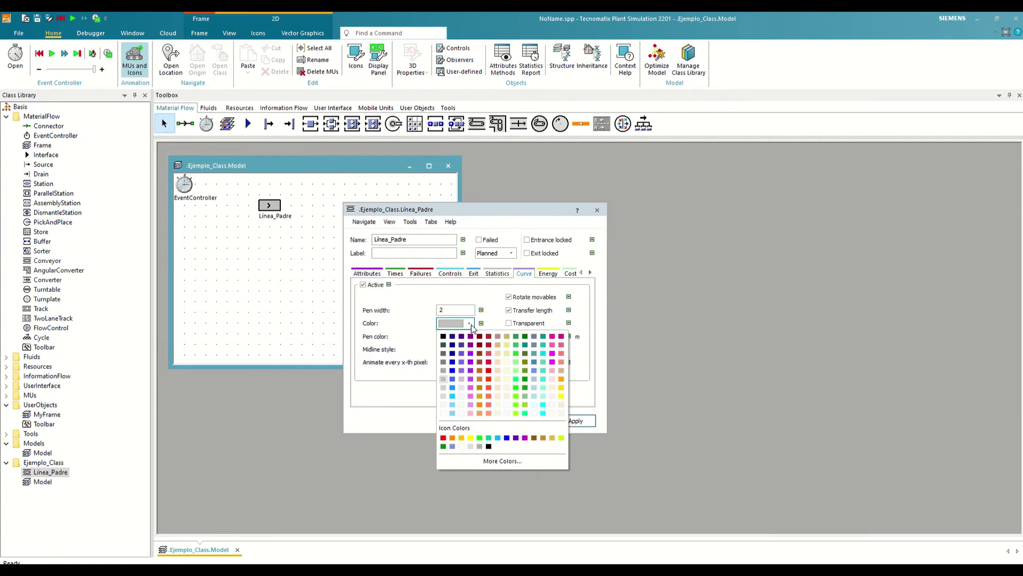
click(480, 404)
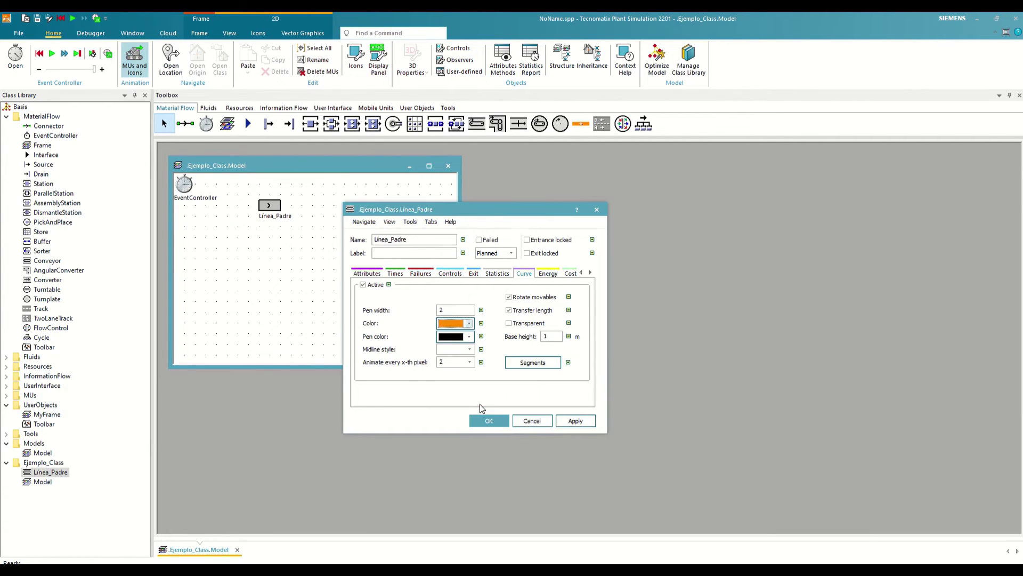
click(571, 423)
double_click(276, 207)
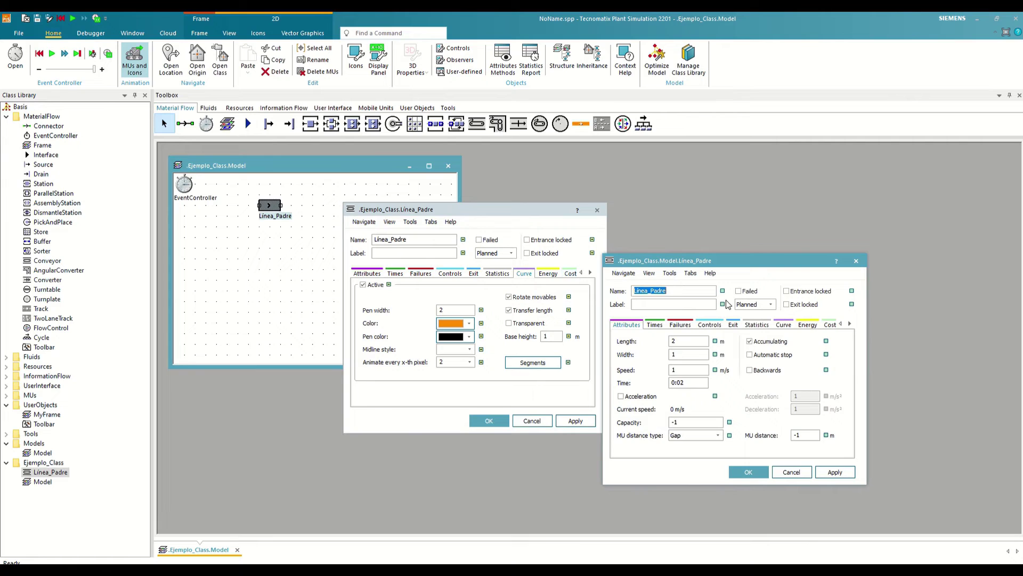
Override the Linea_Padre instance's Curve colour with red, so the conveyor appears red
click(784, 325)
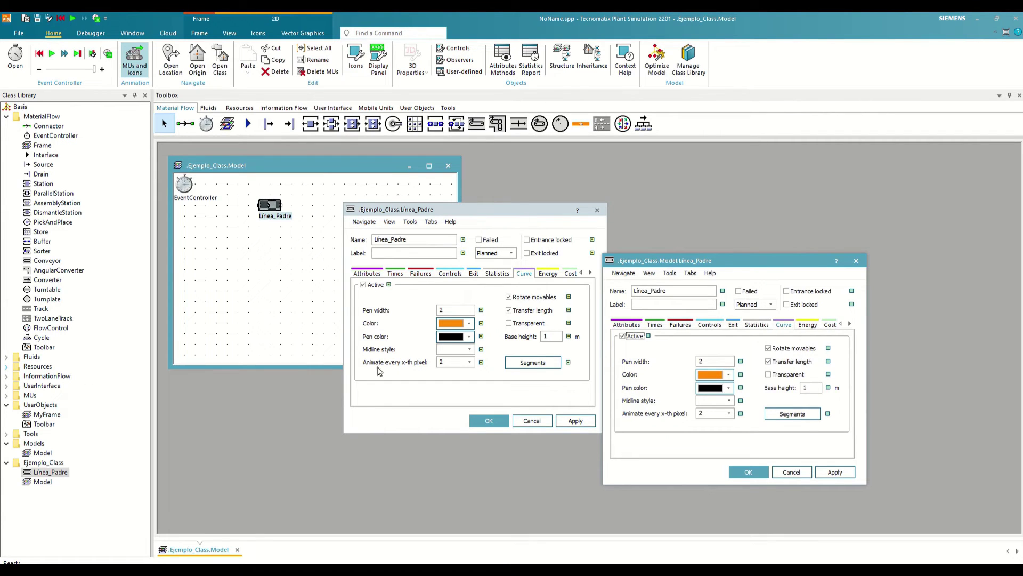
click(714, 375)
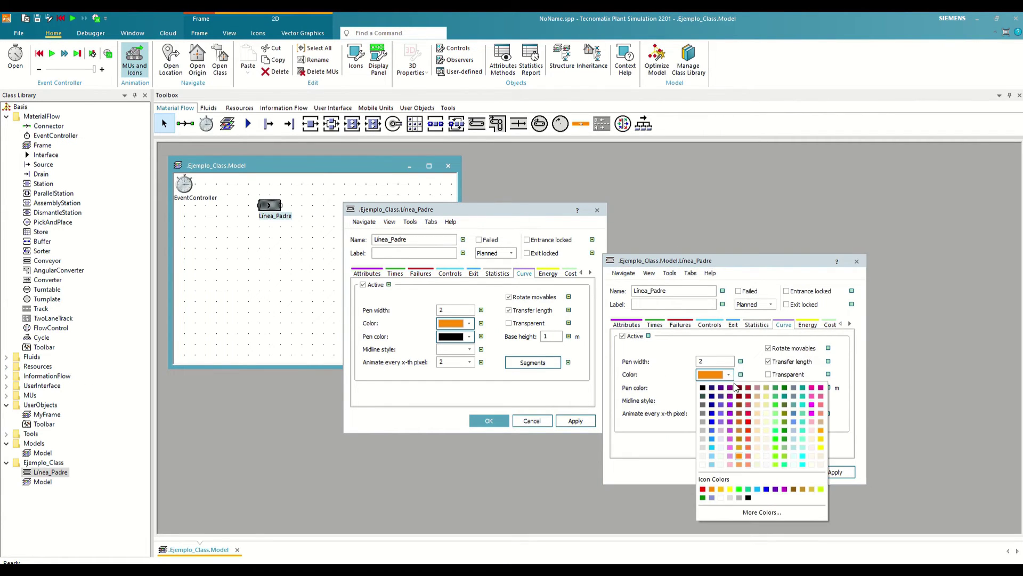
click(749, 423)
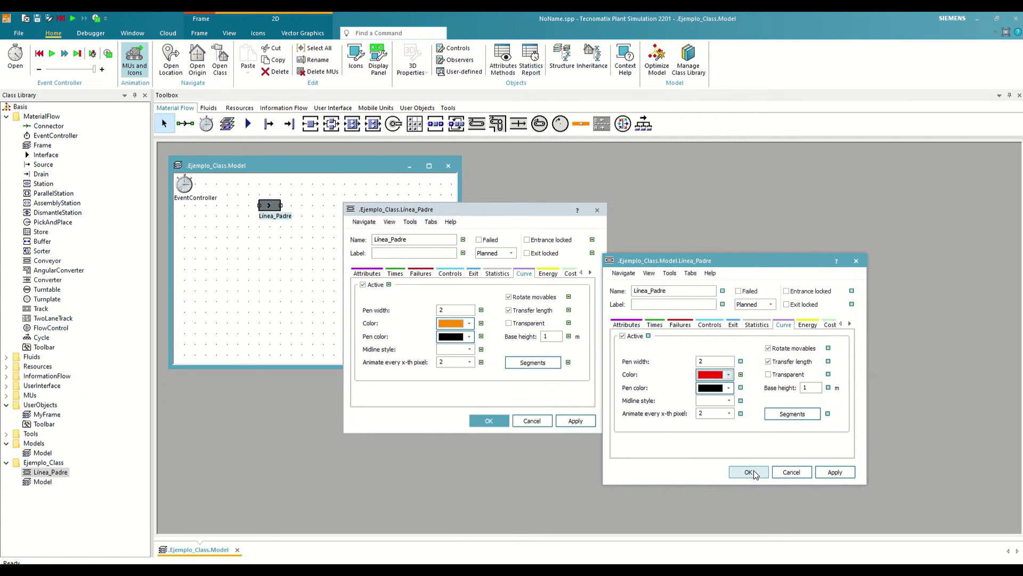
click(835, 472)
click(280, 293)
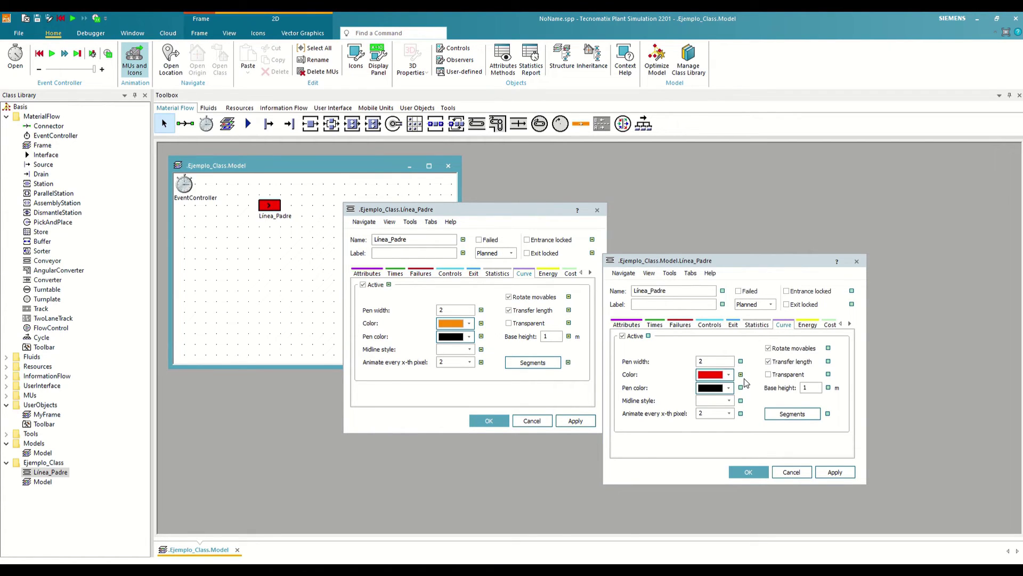
Change the Linea_Padre class Curve colour to purple, then to light blue
click(748, 472)
click(469, 323)
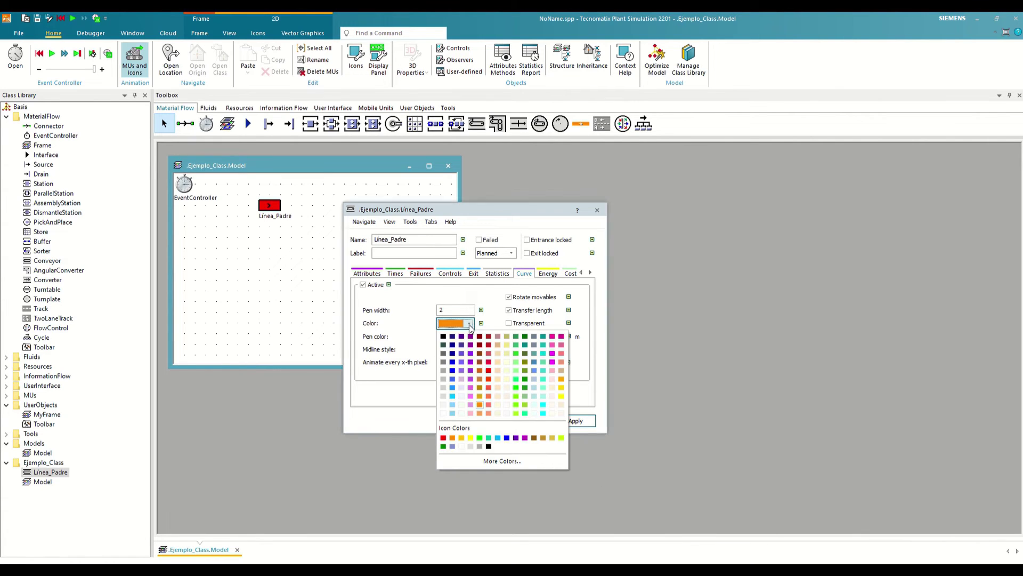
click(471, 362)
click(575, 421)
click(469, 323)
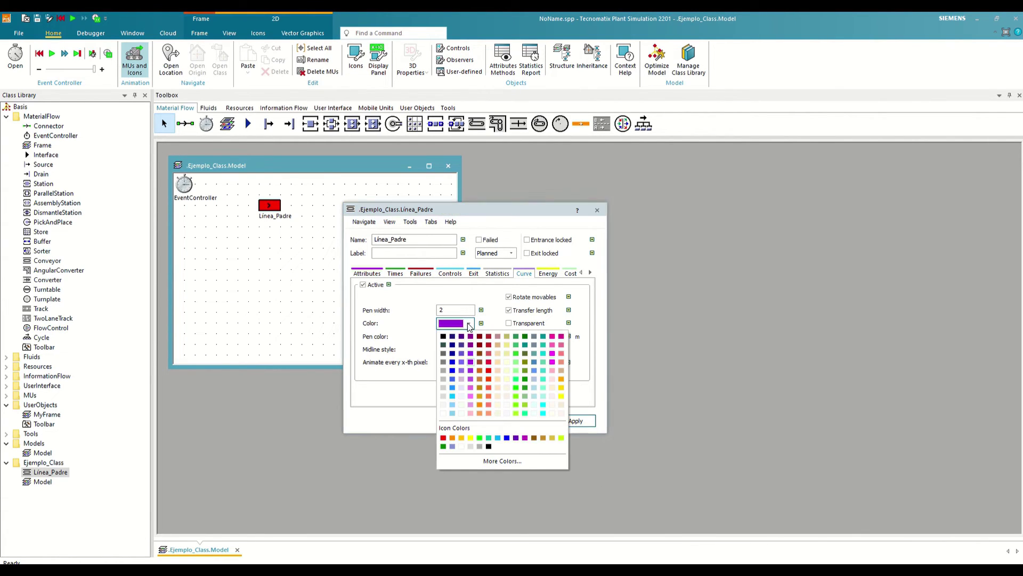
click(452, 386)
click(575, 420)
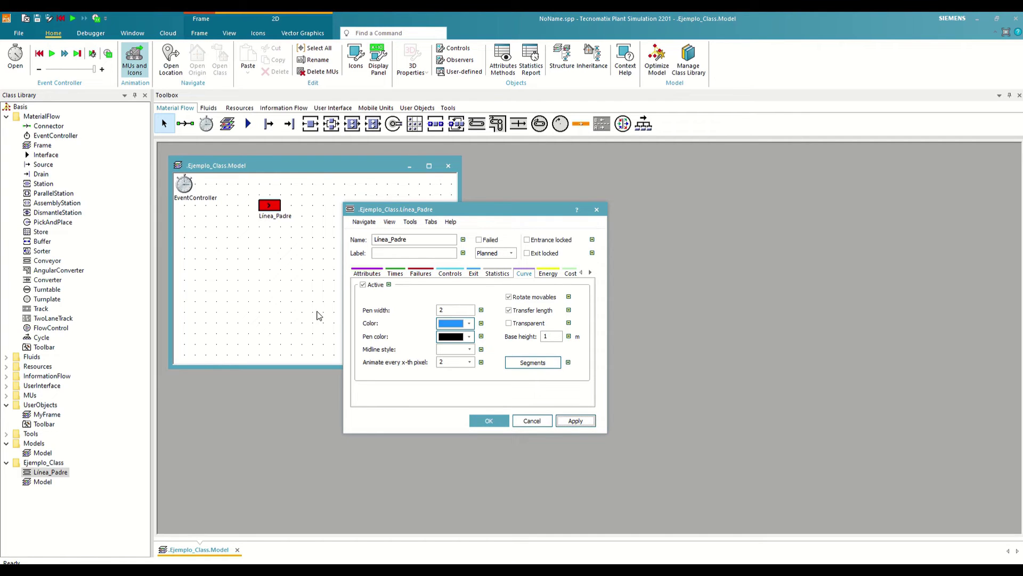
click(272, 212)
Restore the inherited Curve colour on the Linea_Padre instance so it shows the class's blue
double_click(273, 212)
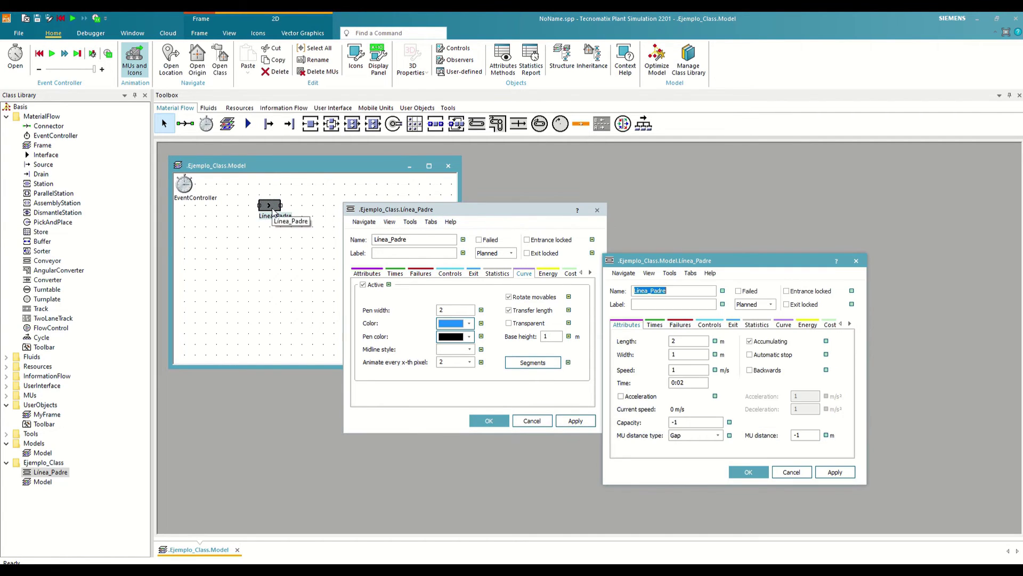
click(786, 325)
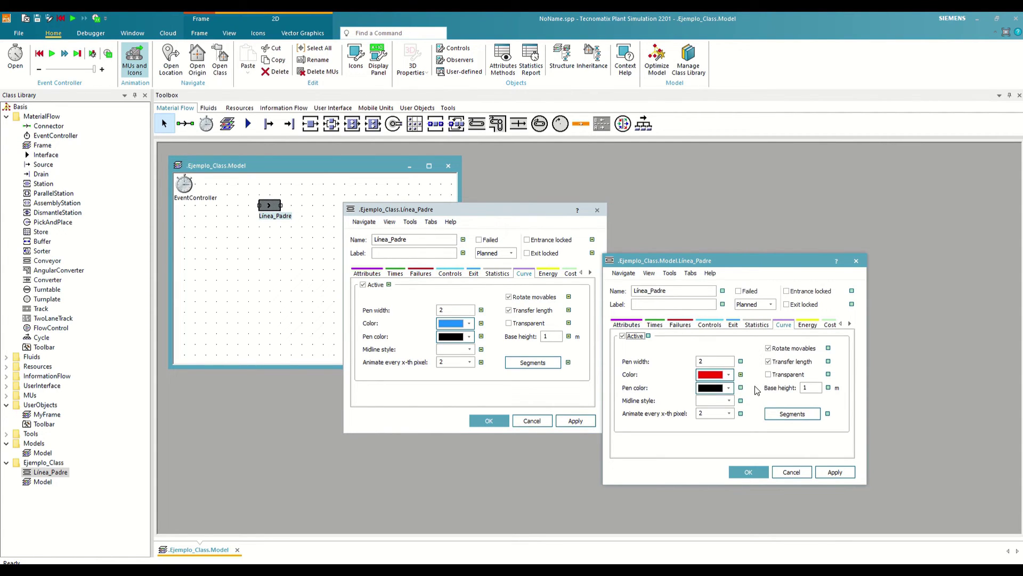
click(836, 472)
click(761, 472)
click(307, 258)
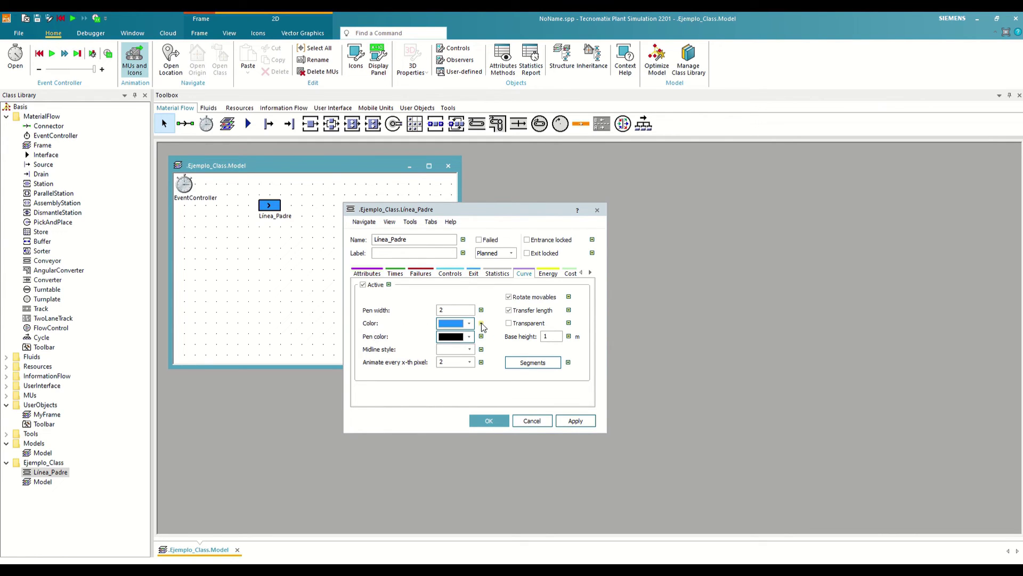
click(568, 422)
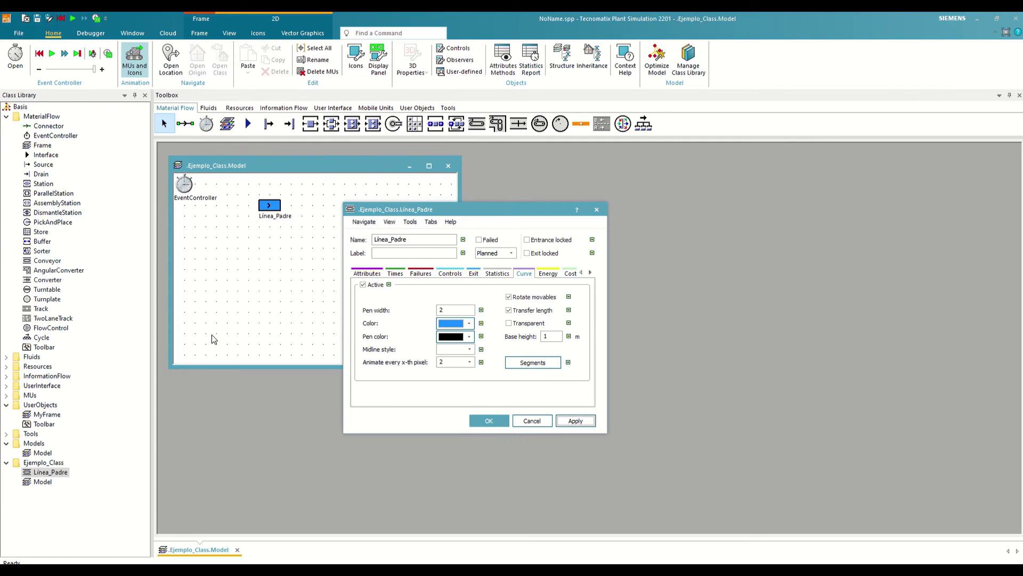
click(266, 208)
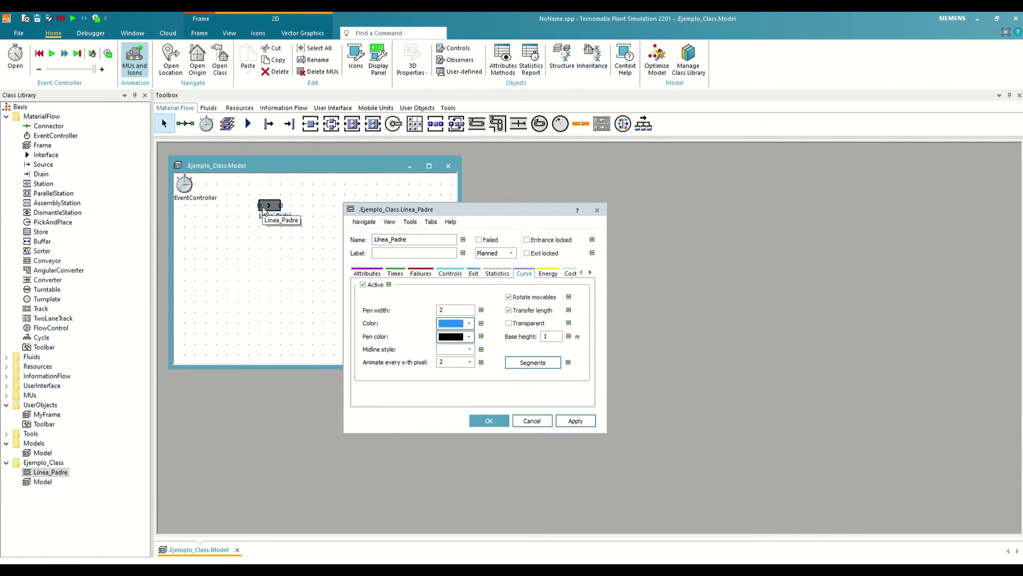
key(ctrl+t)
drag(290, 90, 417, 181)
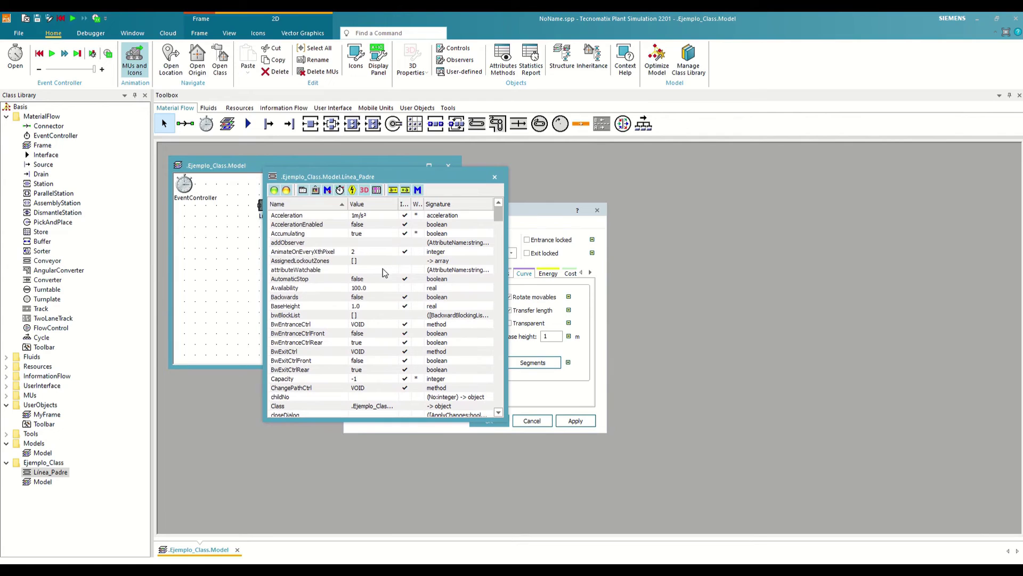
scroll(344, 290, down, 2)
scroll(345, 290, down, 1)
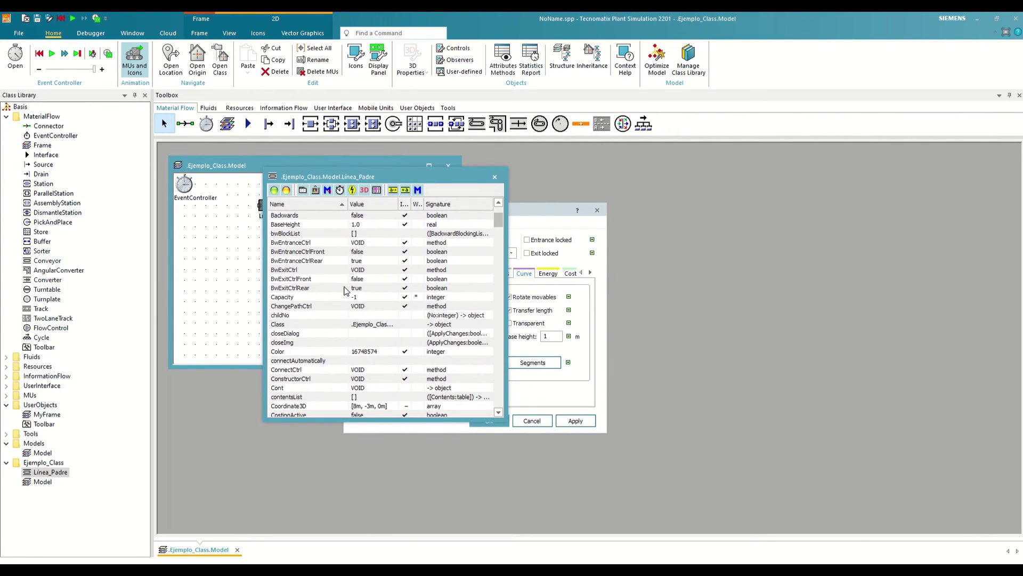
click(297, 352)
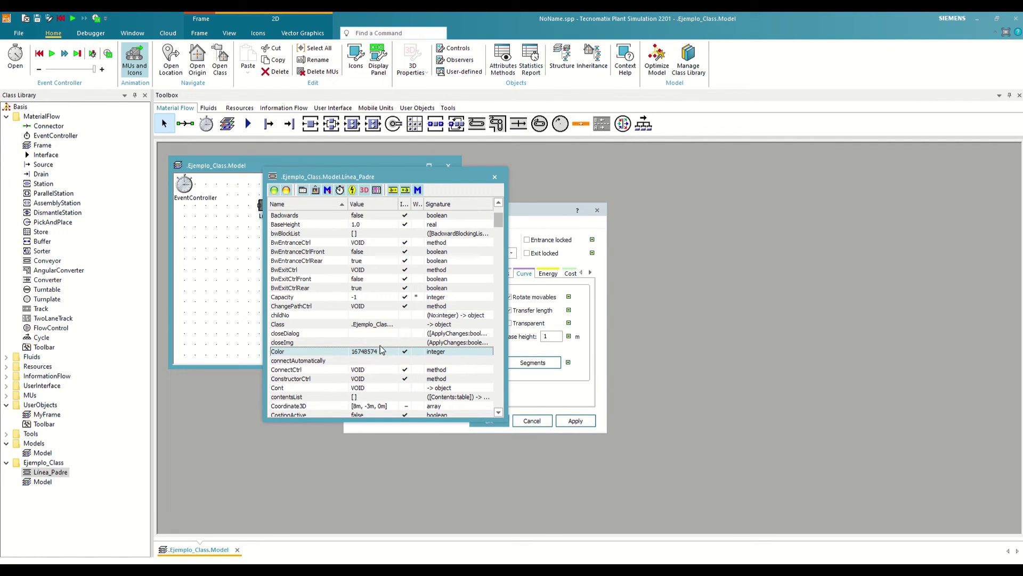
drag(410, 207, 427, 207)
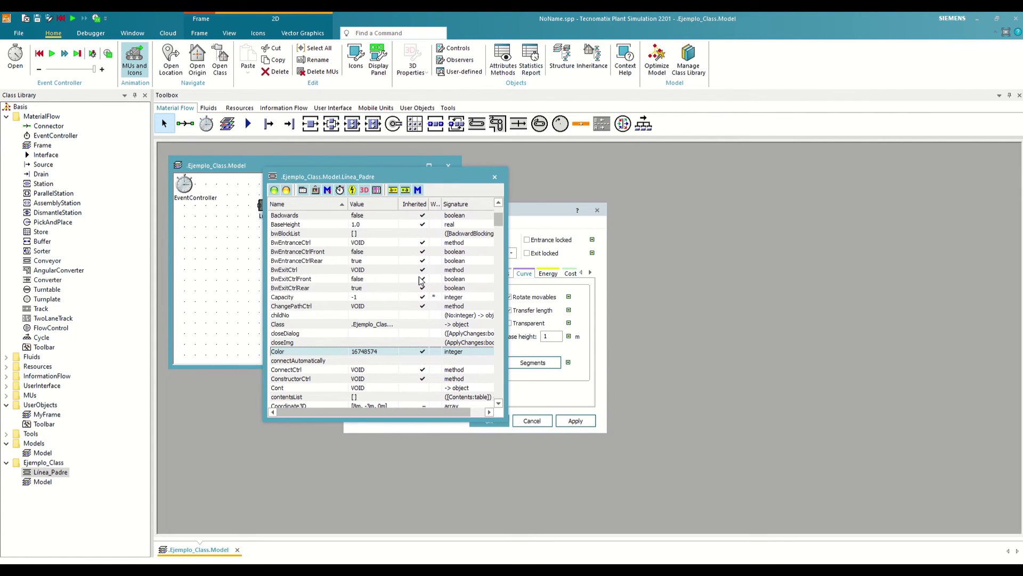
click(496, 177)
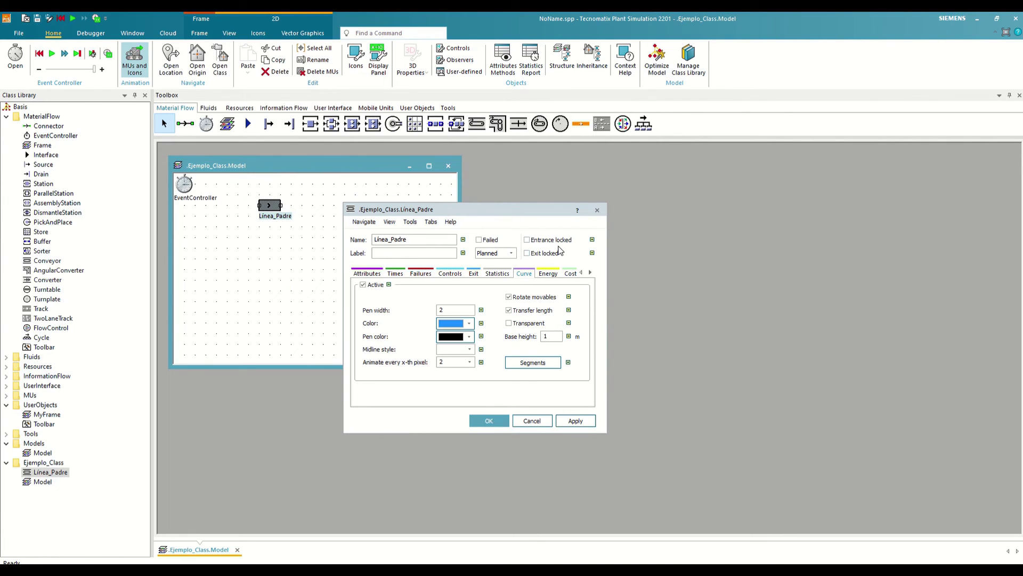
click(597, 210)
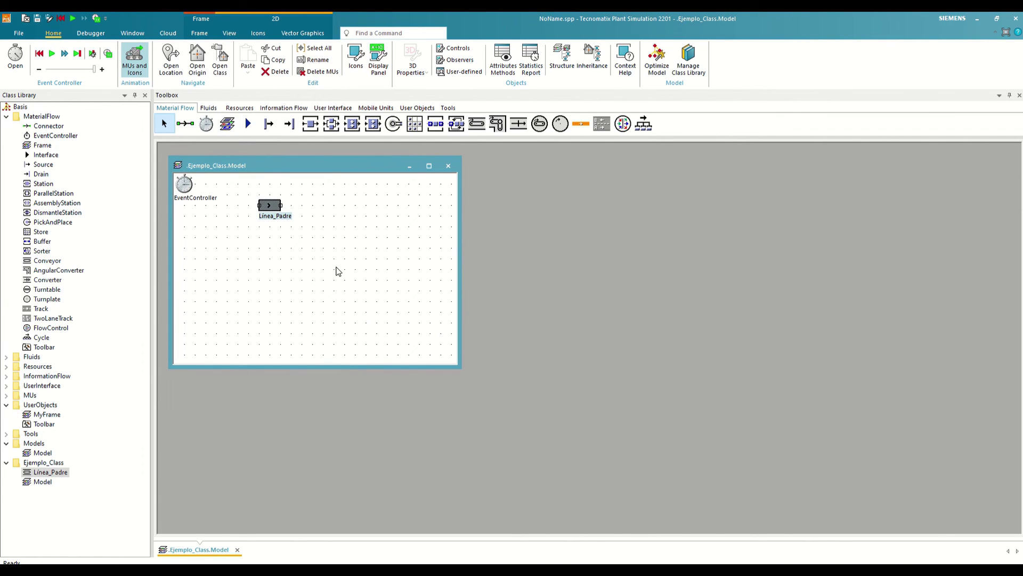
click(304, 292)
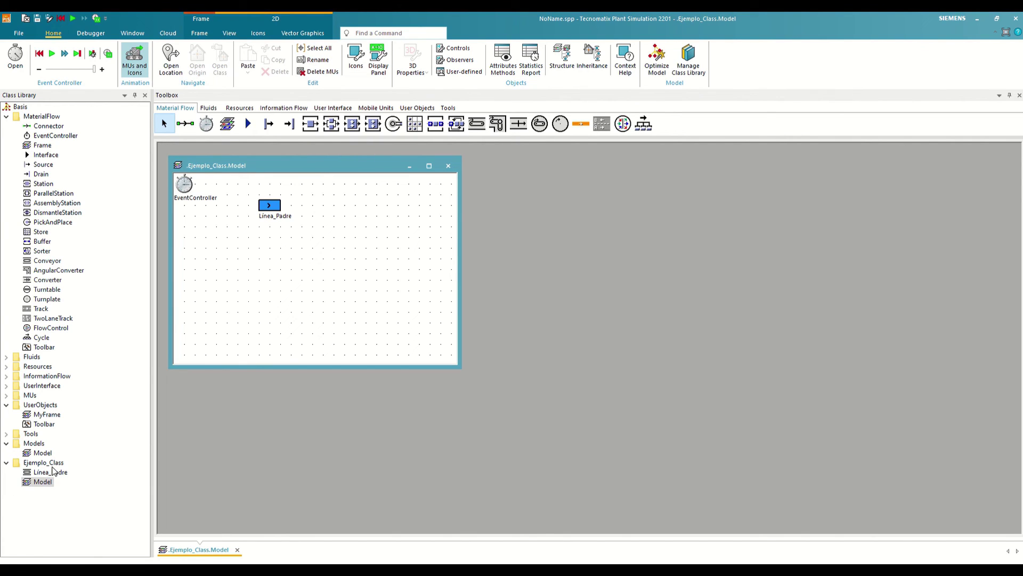
Derive new subclasses from the Linea_Padre class in the Class Library
right_click(52, 472)
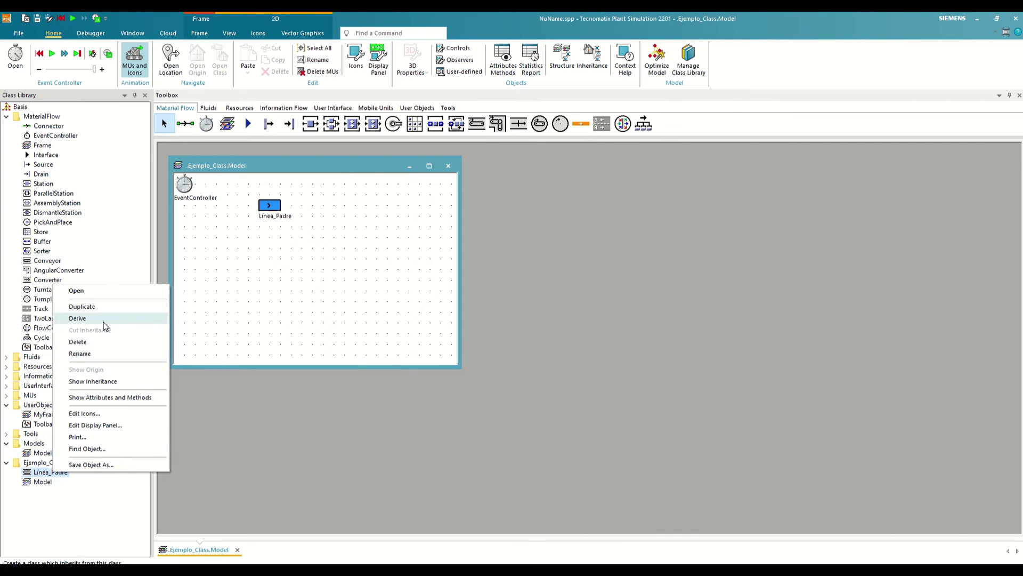
click(77, 318)
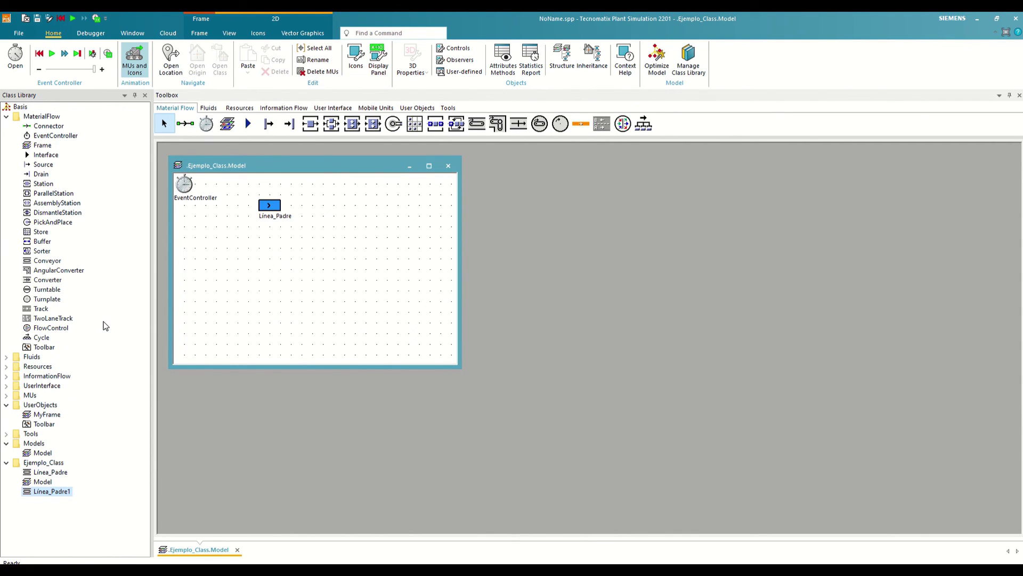
mouse_move(55, 473)
mouse_down()
mouse_move(47, 418)
mouse_move(56, 328)
mouse_move(57, 467)
mouse_up()
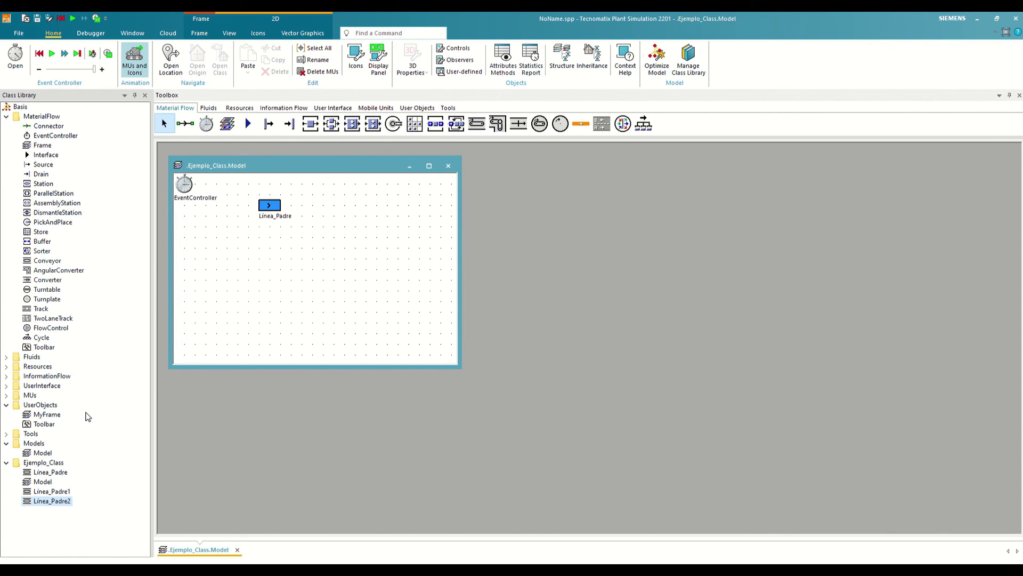
Delete the Linea_Padre2 class and confirm with Sí
right_click(67, 504)
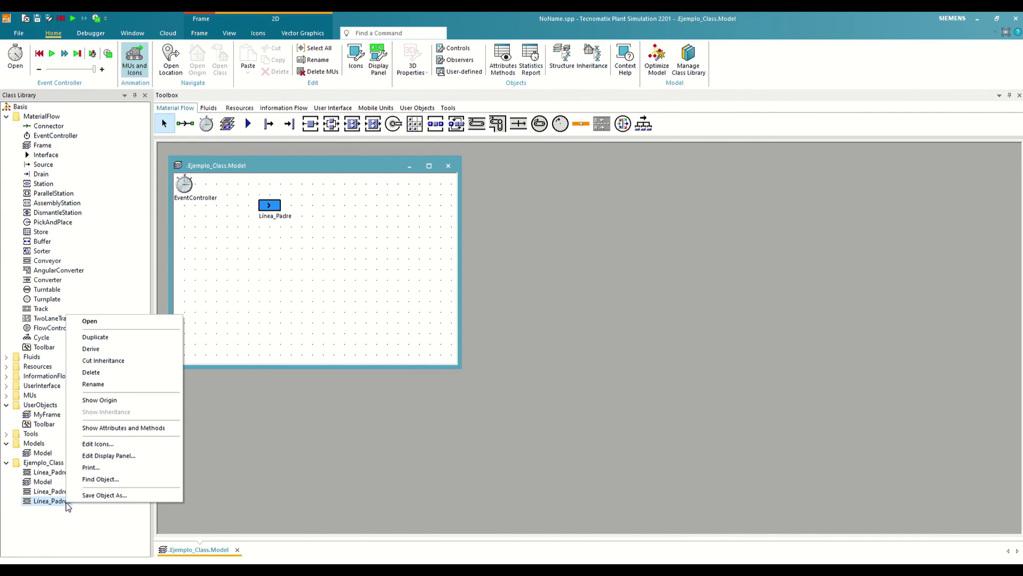
click(120, 376)
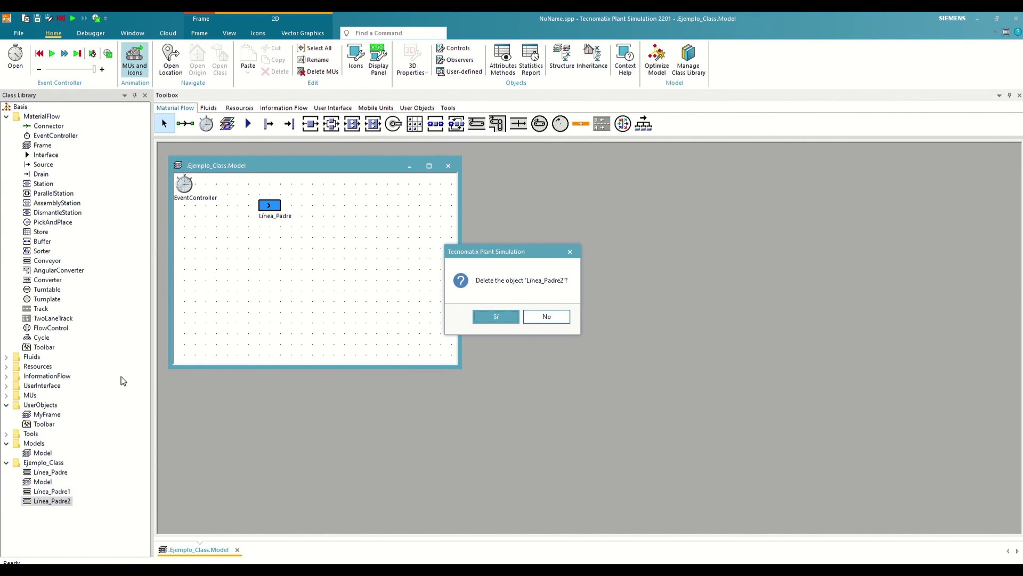
click(499, 316)
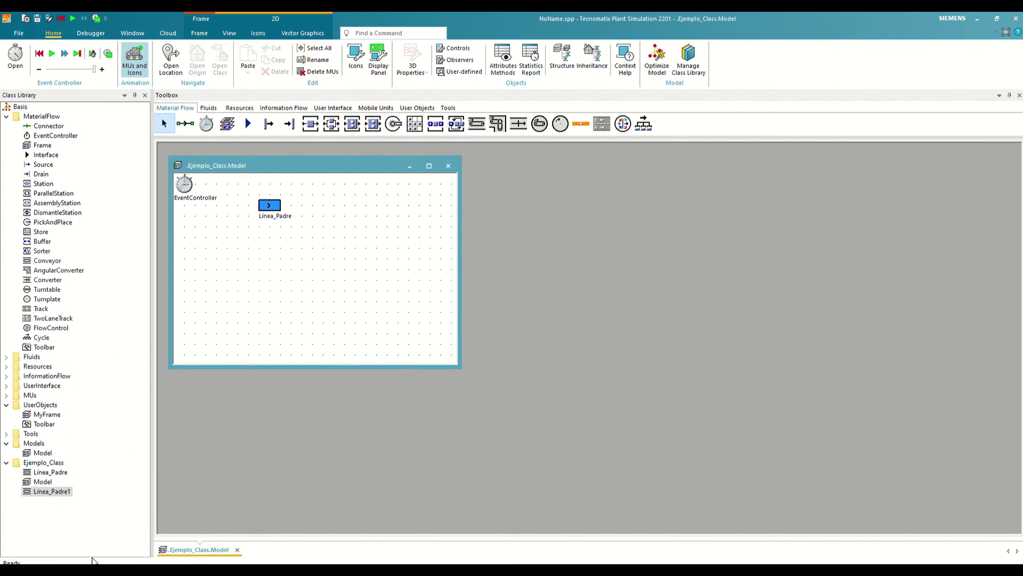
Rename the Linea_Padre1 class to 'Línea_Subclass'
click(66, 495)
right_click(66, 495)
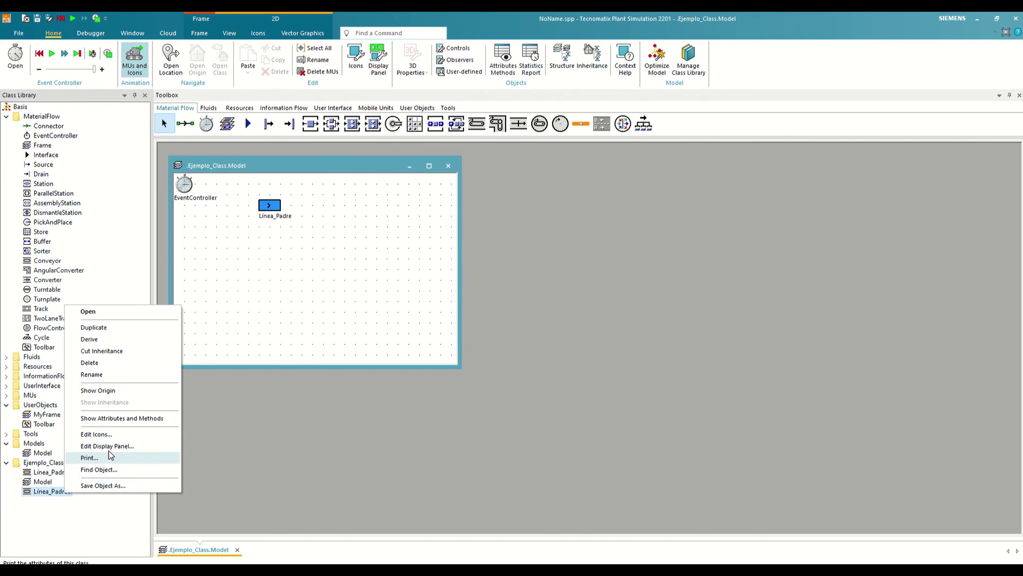
click(121, 376)
text(L)
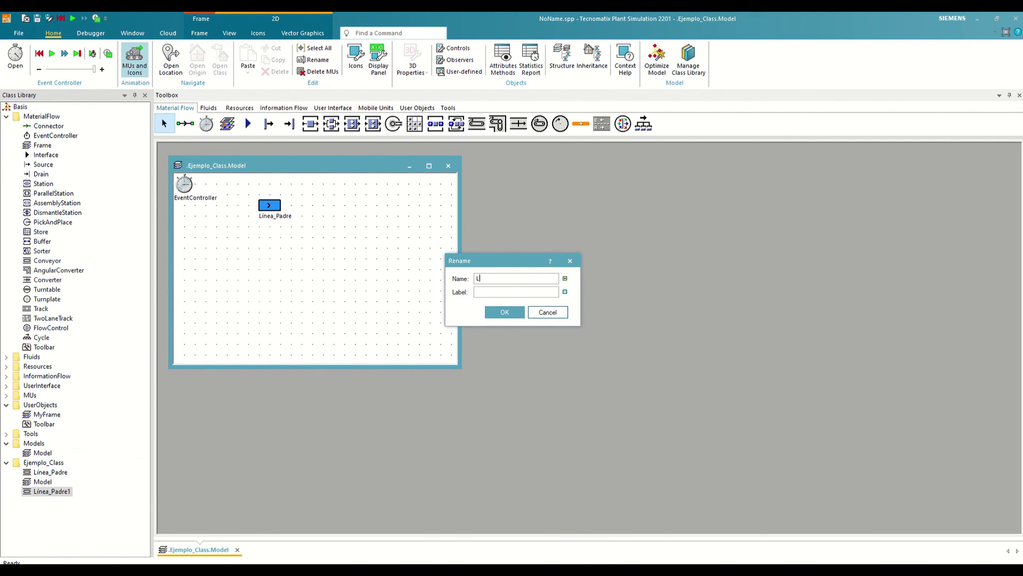
text(ínea_Subclass)
key(Return)
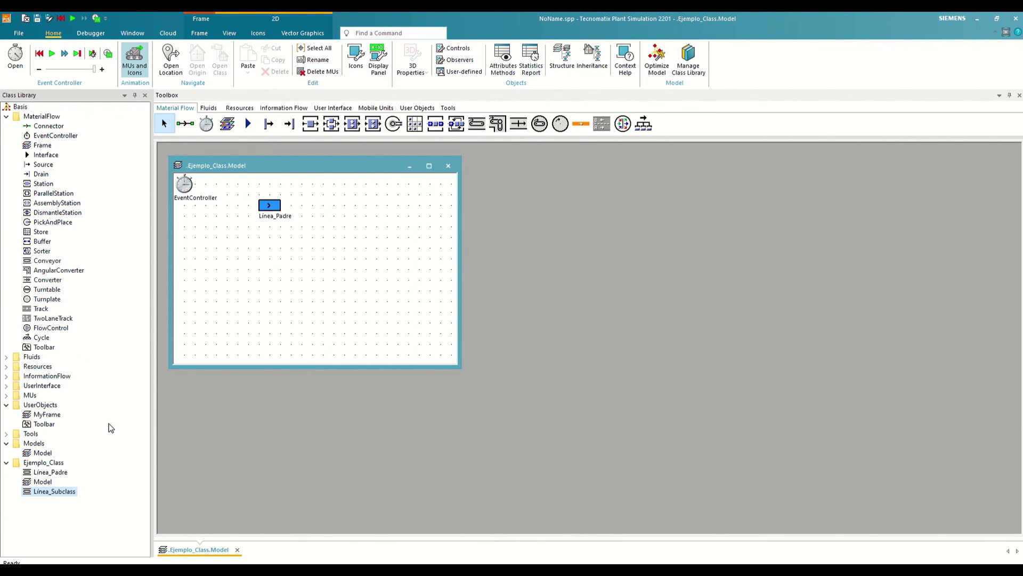
Give Linea_Subclass a 5 m length and place an instance of it in the Model frame
double_click(66, 492)
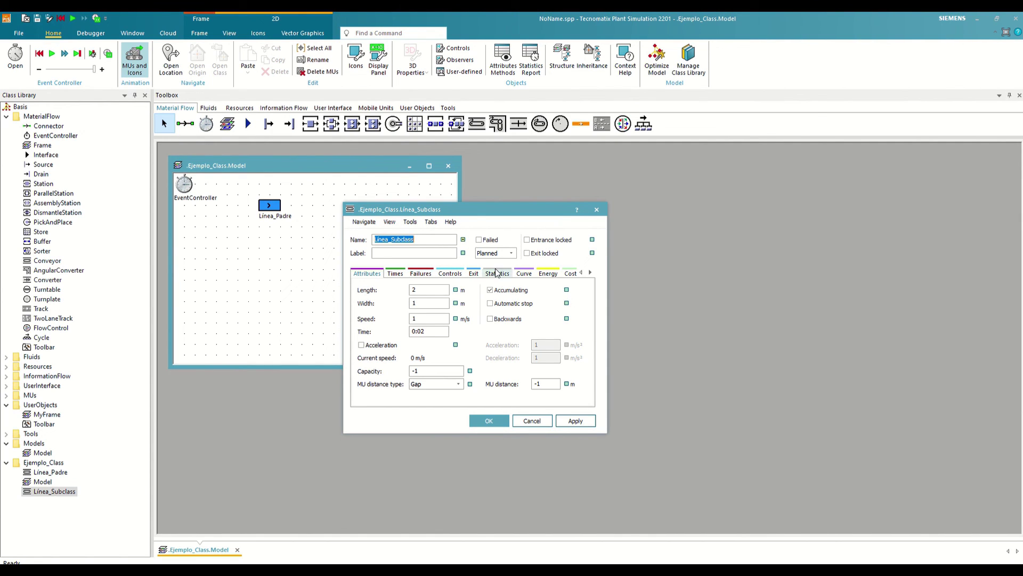
double_click(413, 290)
text(5)
click(489, 421)
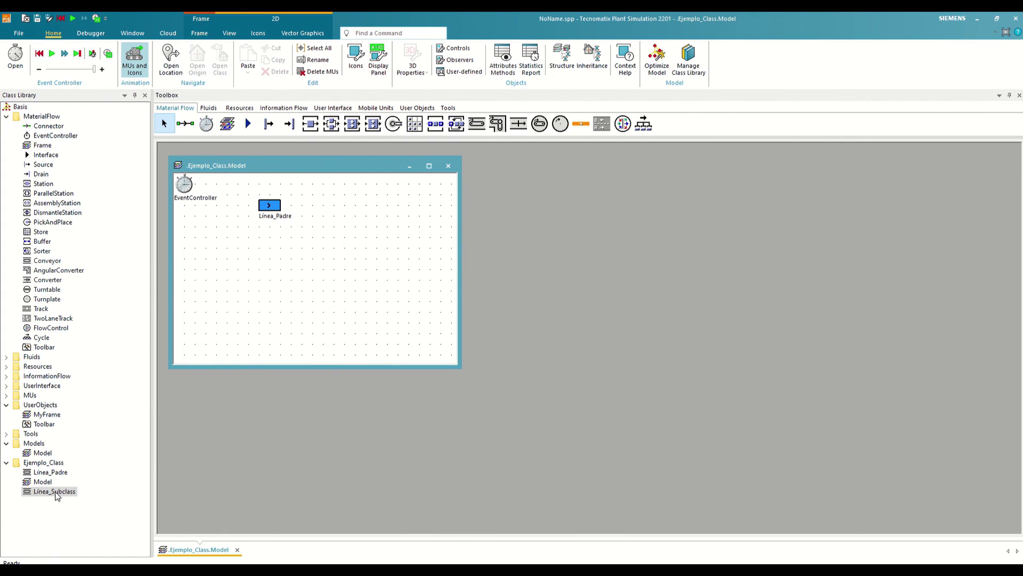
drag(55, 492, 266, 245)
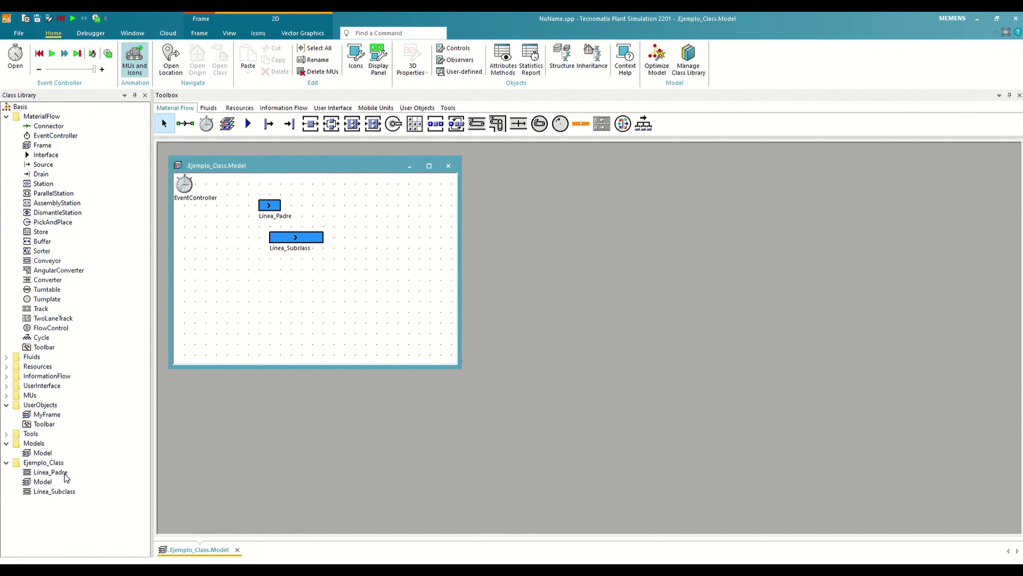
right_click(49, 476)
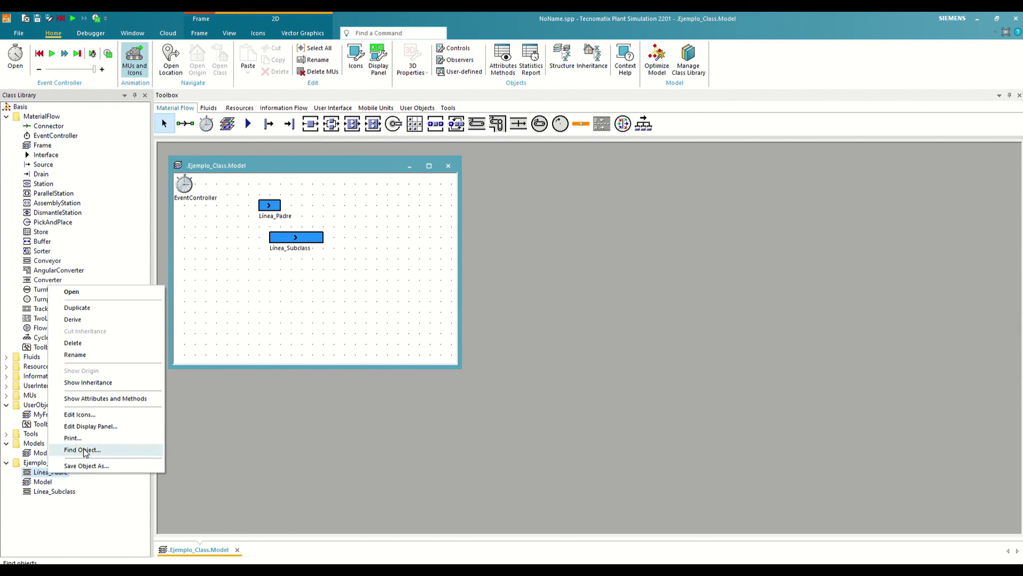
click(111, 380)
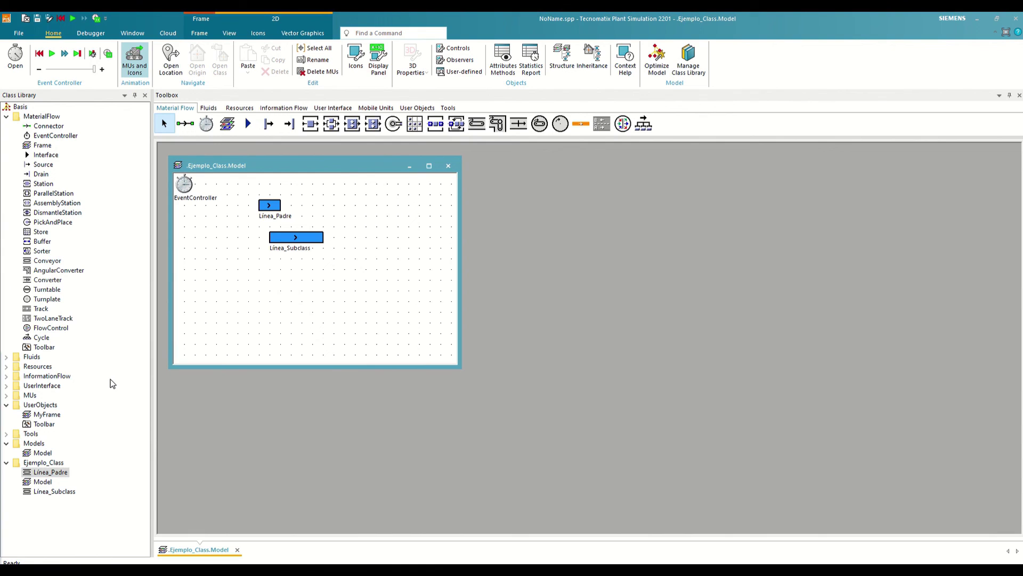
drag(200, 307, 374, 193)
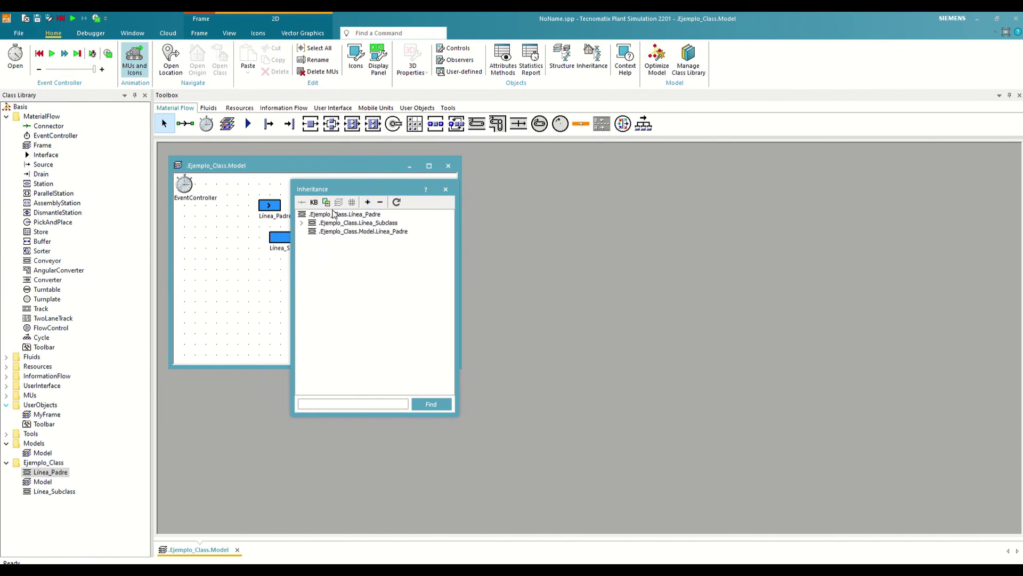
click(302, 223)
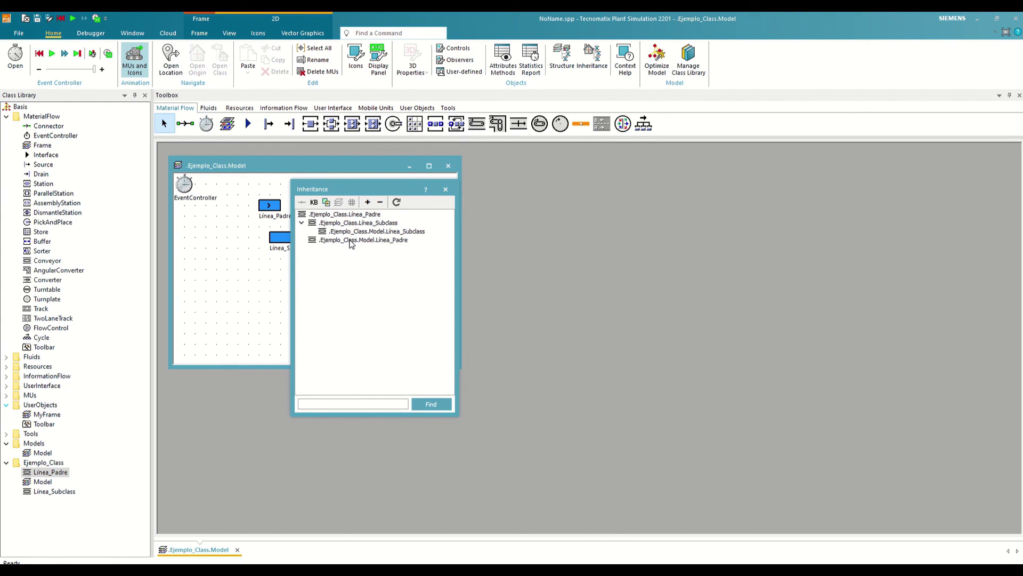
double_click(351, 241)
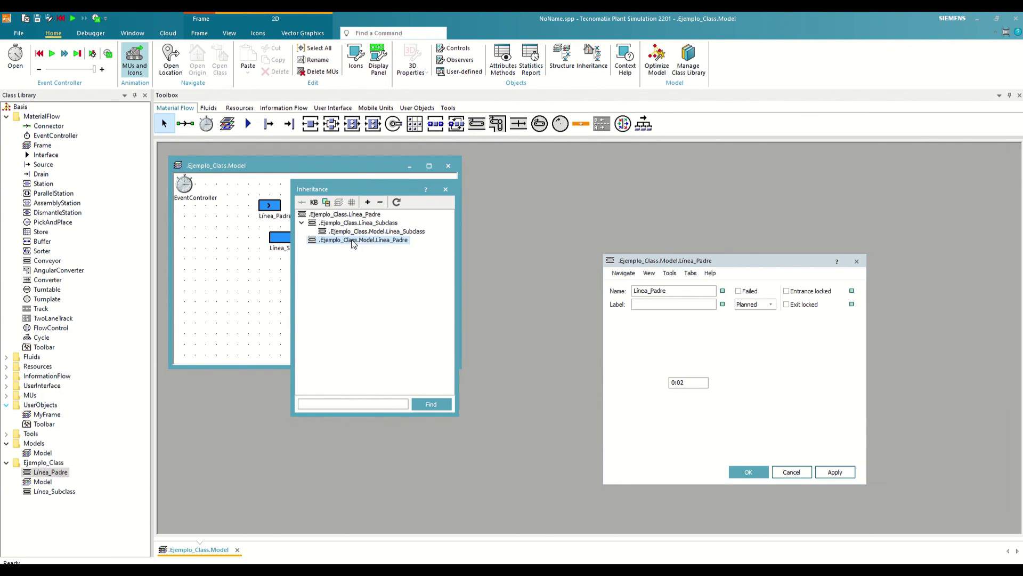
drag(718, 263, 623, 202)
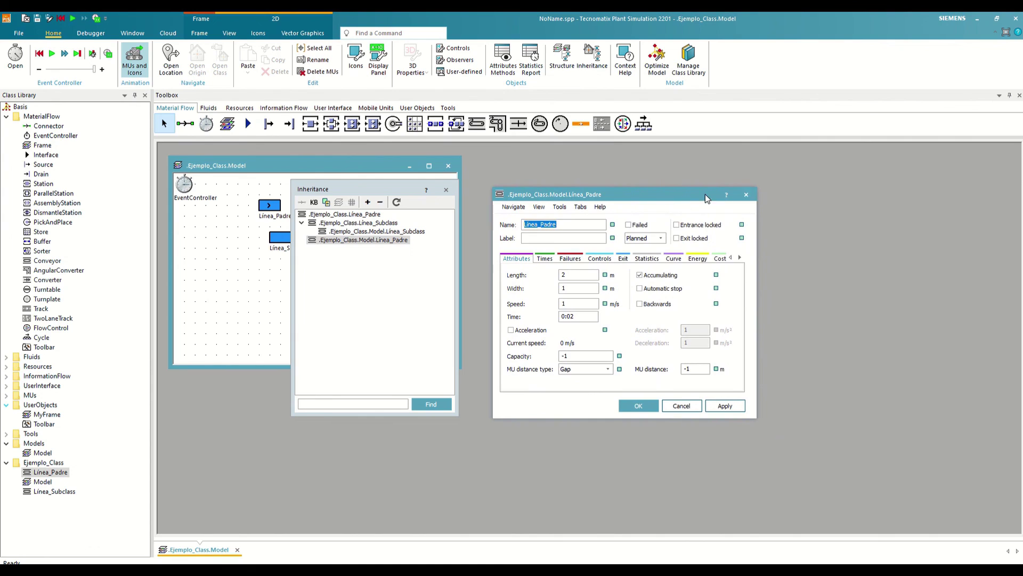
click(746, 195)
click(445, 190)
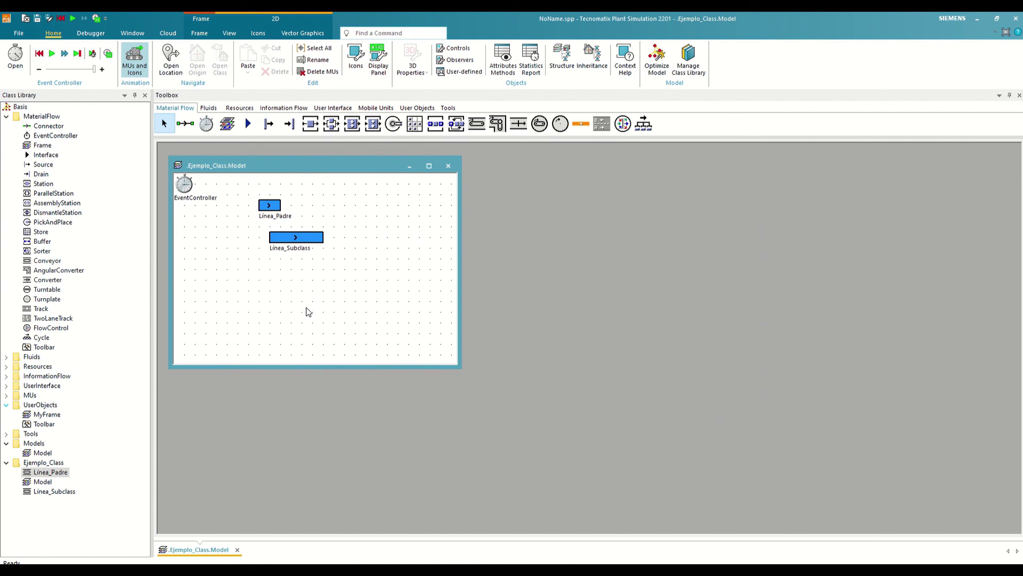
click(296, 237)
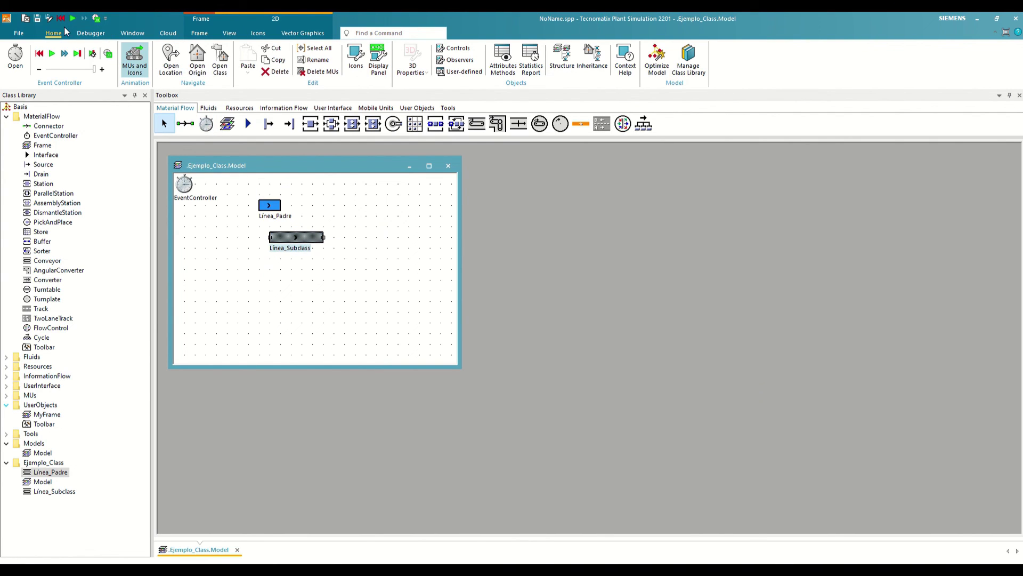
Open the Linea_Subclass class from its Model instance using Open Class
click(223, 68)
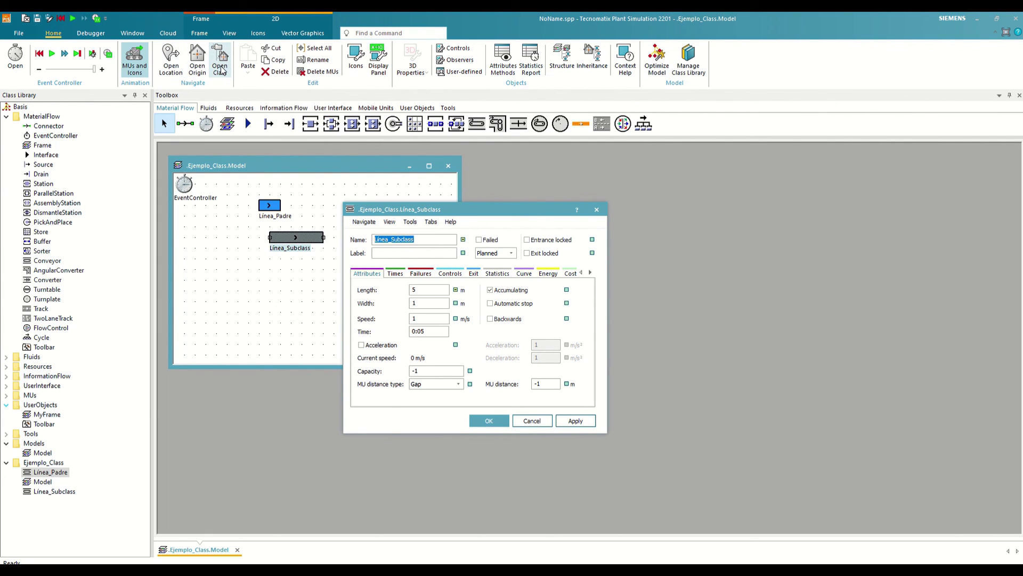